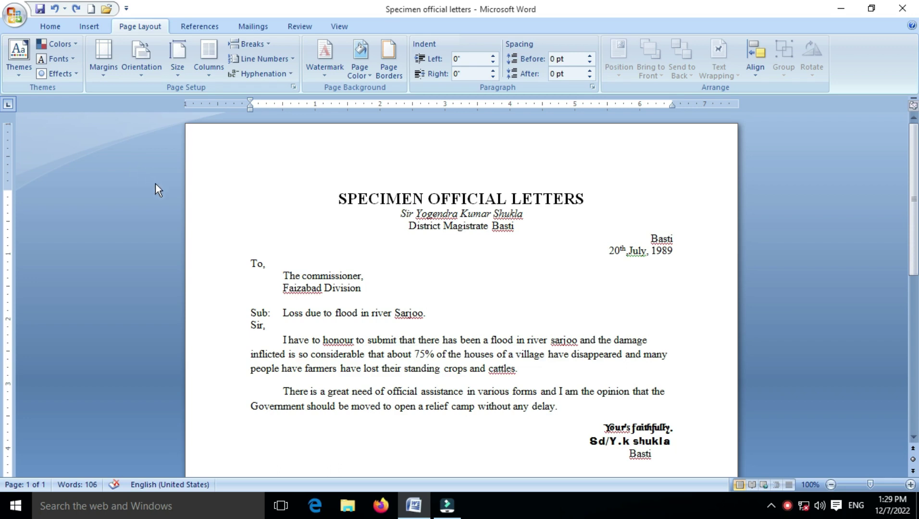
scroll(336, 410, down, 4)
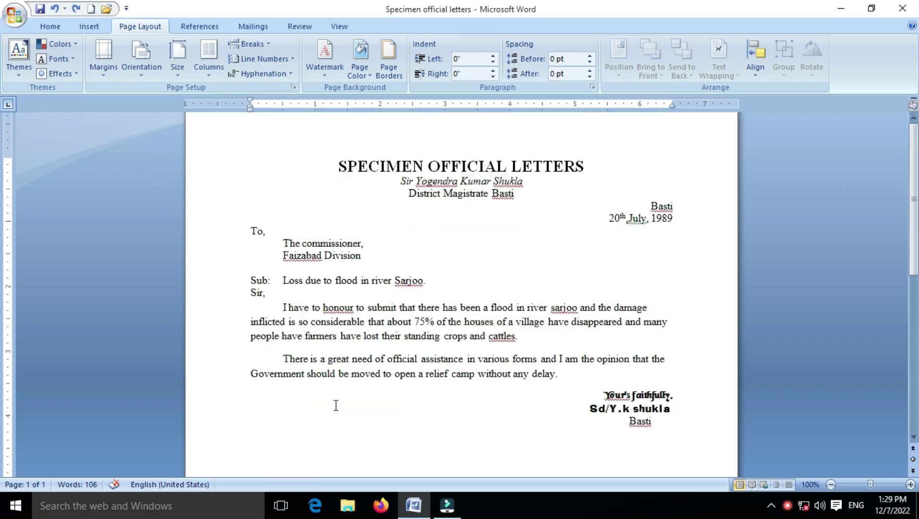
scroll(336, 406, up, 3)
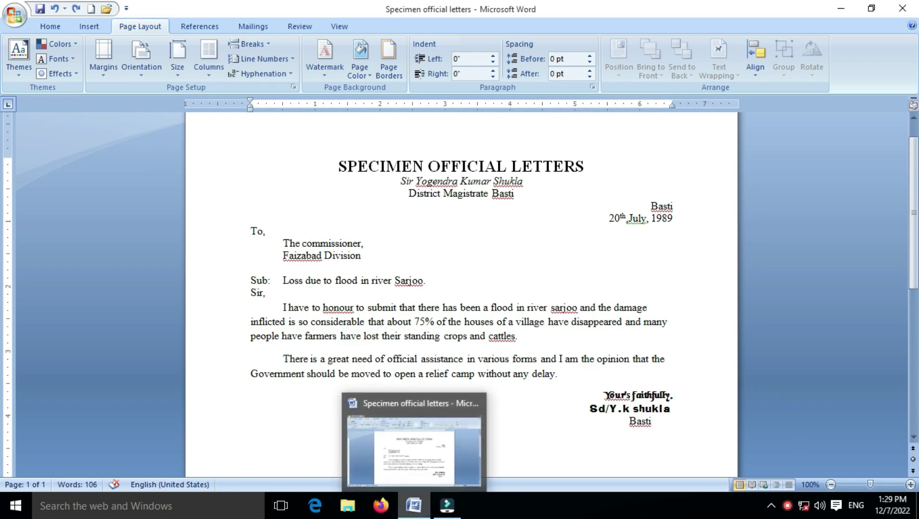
click(439, 270)
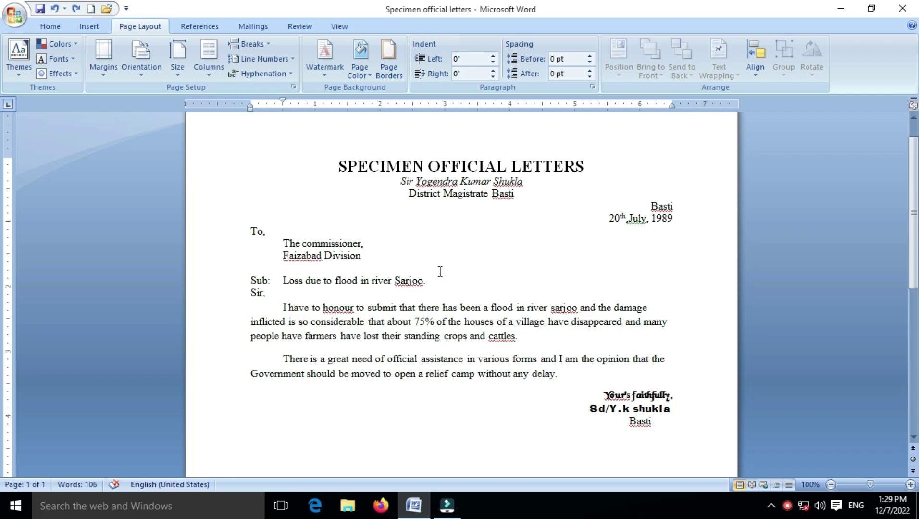
scroll(438, 270, down, 4)
scroll(438, 270, up, 4)
click(308, 238)
click(432, 280)
scroll(433, 280, down, 5)
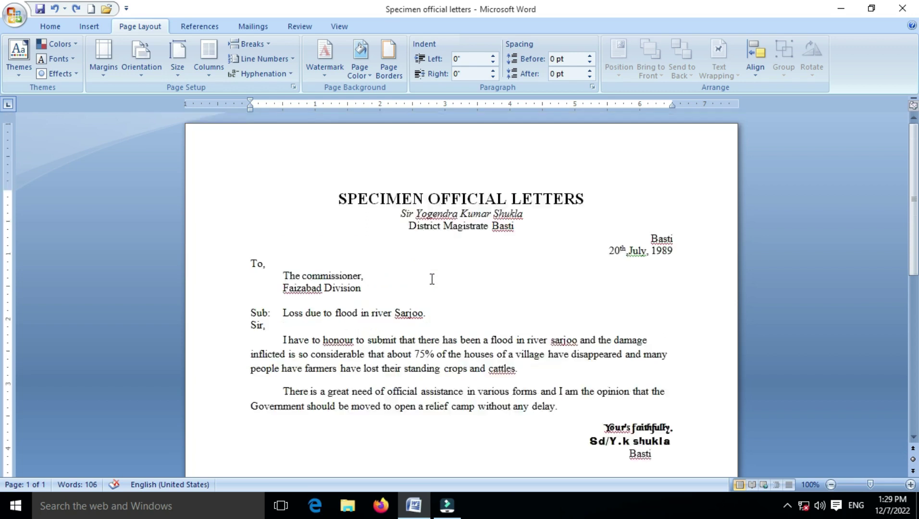
scroll(432, 279, up, 6)
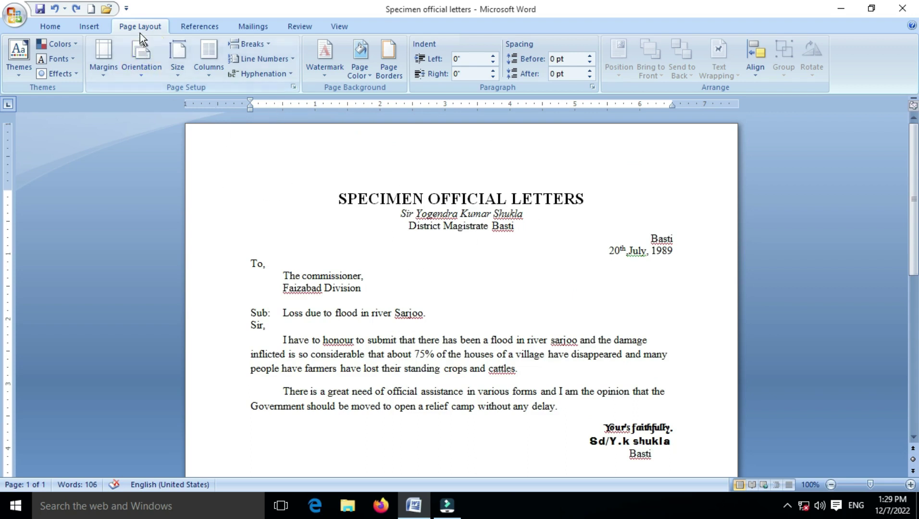
click(48, 27)
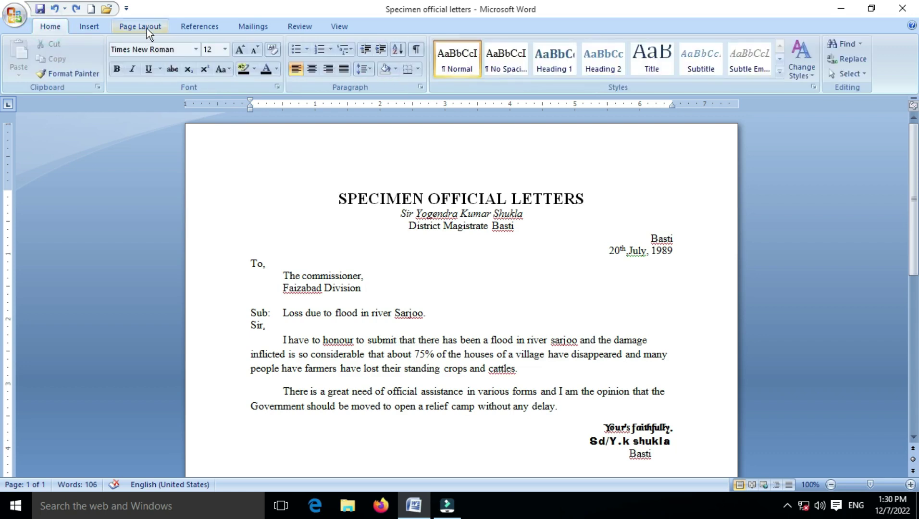
Open the custom margin settings for the letter and set the top margin to 1.6 inches.
click(147, 27)
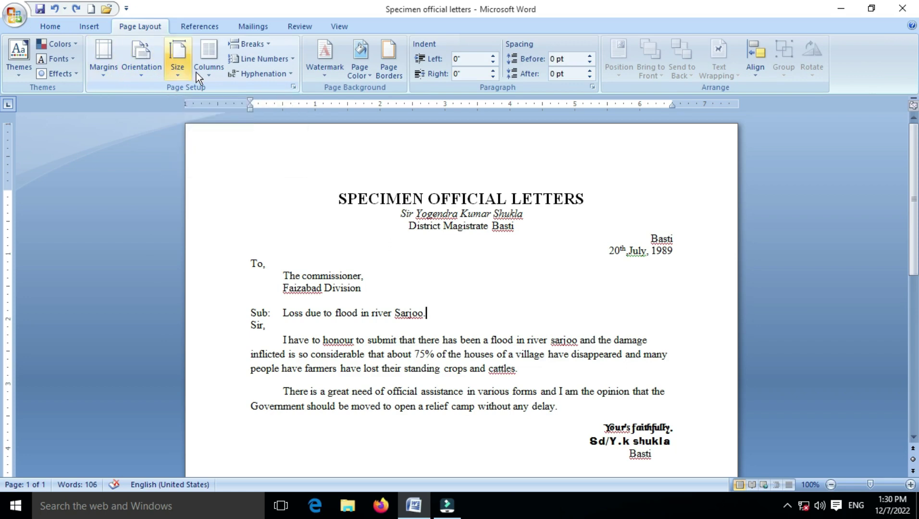
click(101, 70)
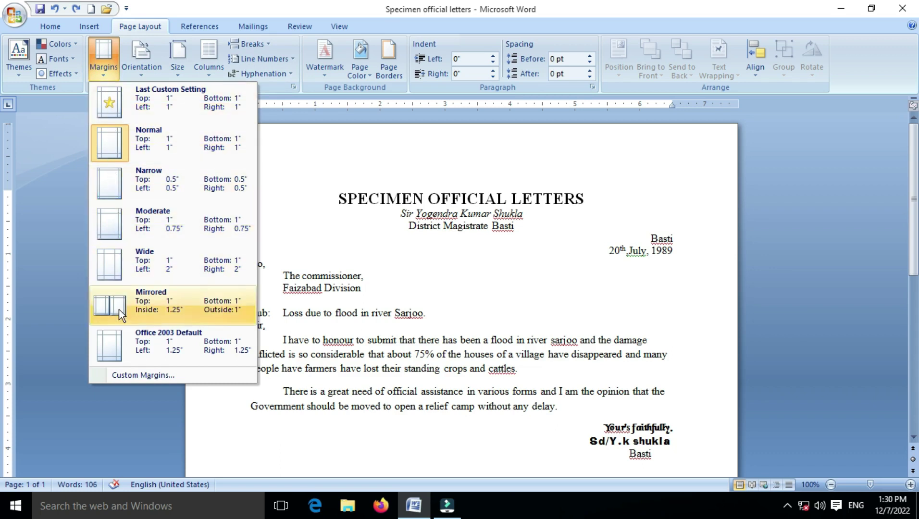
click(140, 378)
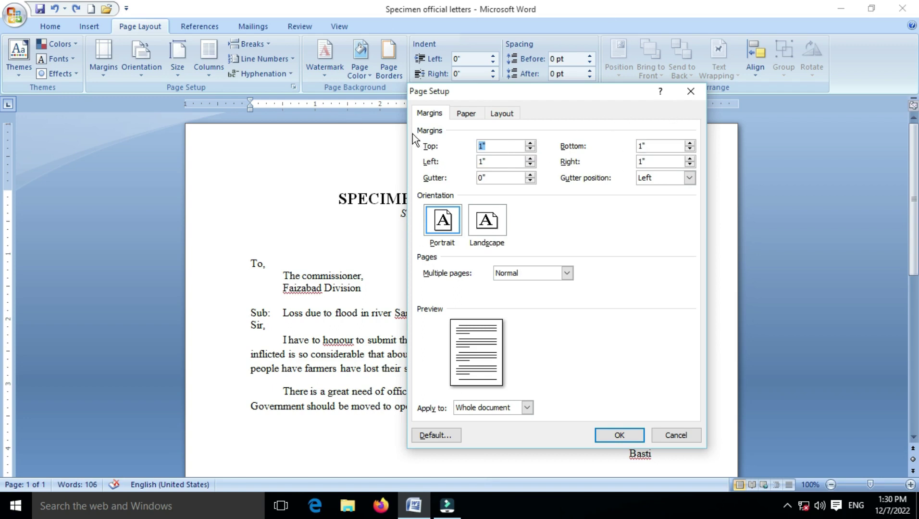
click(495, 147)
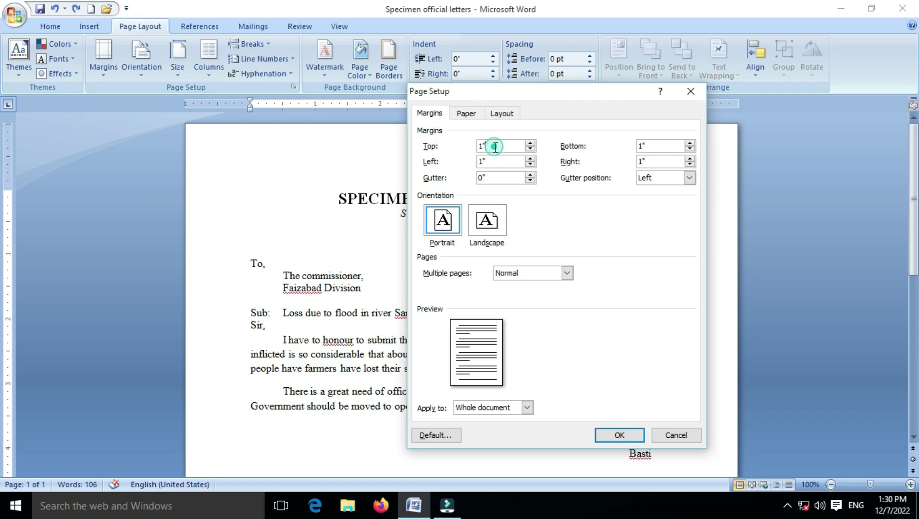
click(530, 143)
click(531, 143)
click(531, 143)
click(530, 144)
click(530, 143)
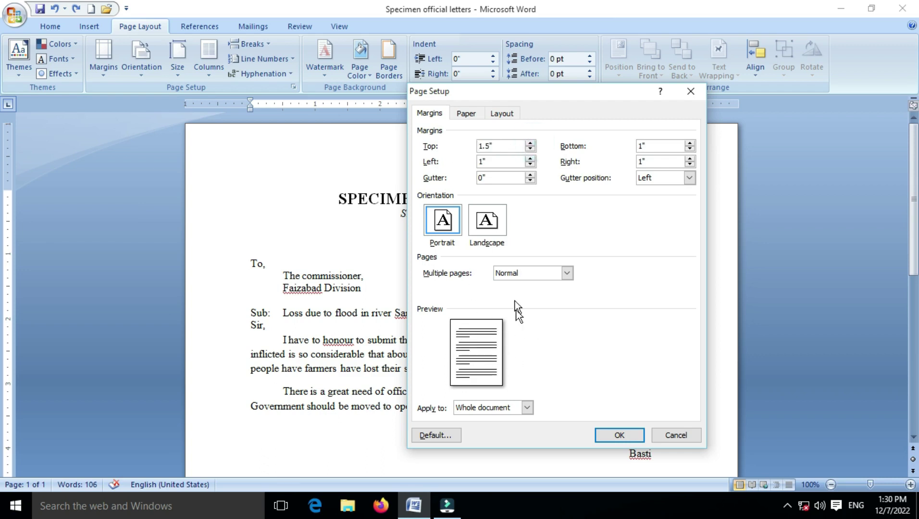
click(530, 143)
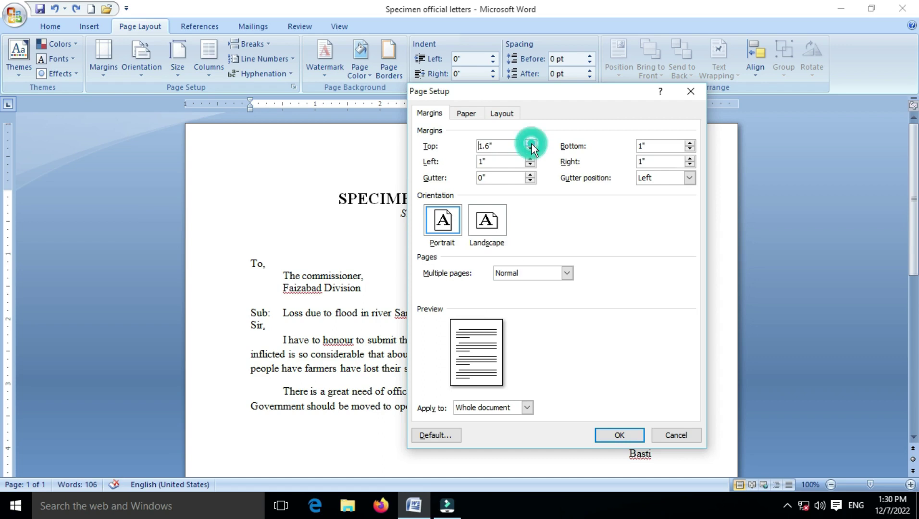
Set the bottom margin to 1.8 inches and the left margin to 1.6 inches.
click(690, 143)
click(691, 143)
click(690, 143)
click(691, 143)
click(509, 165)
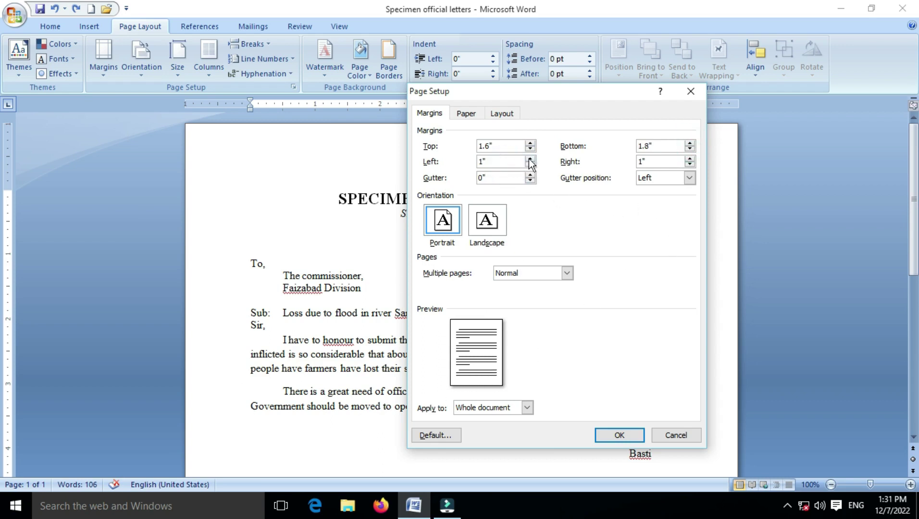
click(529, 158)
click(530, 158)
click(529, 158)
click(530, 158)
click(529, 158)
click(529, 158)
Set the right margin to 1.8 inches in the page setup.
click(660, 162)
click(689, 159)
click(689, 159)
click(689, 158)
click(689, 158)
click(689, 159)
click(689, 159)
click(689, 159)
click(689, 159)
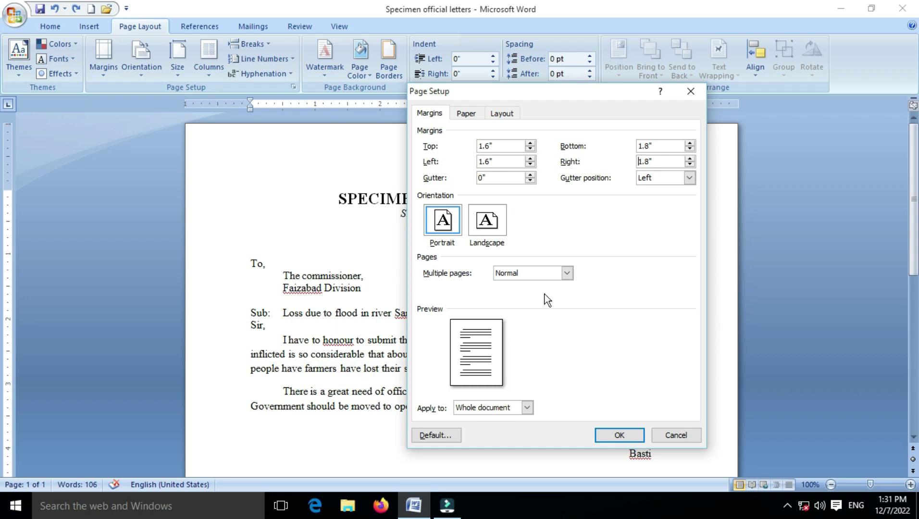
Replace the values of the top and left margins with .5 inch each.
click(502, 145)
drag(531, 143, 462, 154)
click(503, 145)
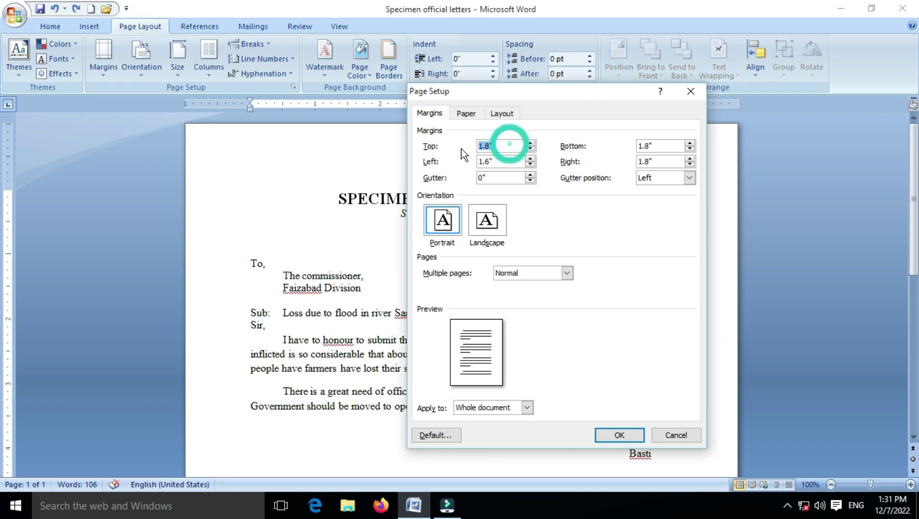
text(0)
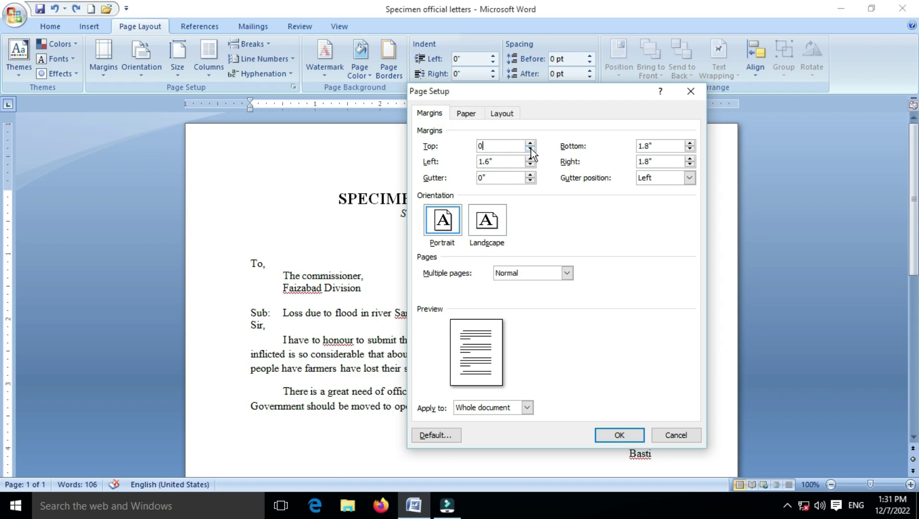
key(BackSpace)
text(.5)
click(512, 161)
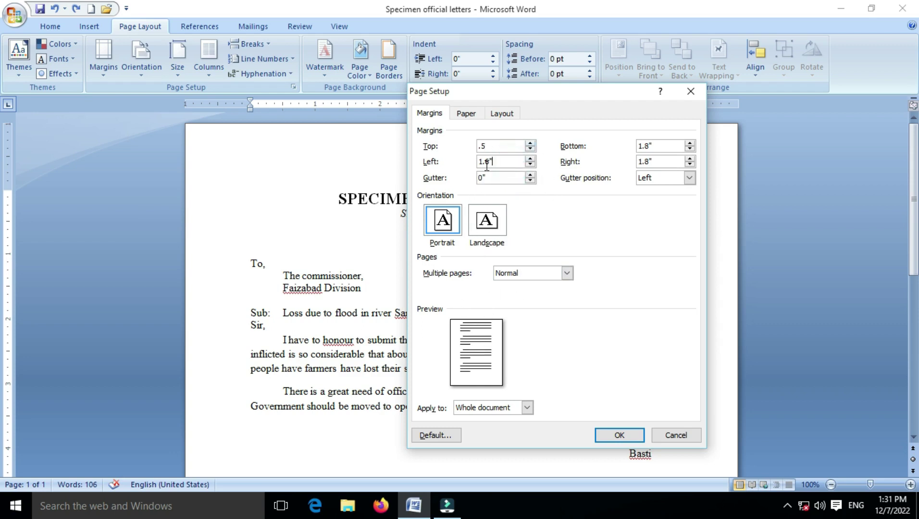
key(BackSpace)
key(BackSpace)
key(BackSpace)
text(.5)
Replace the bottom margin value with .5 inch.
click(667, 146)
key(BackSpace)
key(BackSpace)
key(BackSpace)
key(BackSpace)
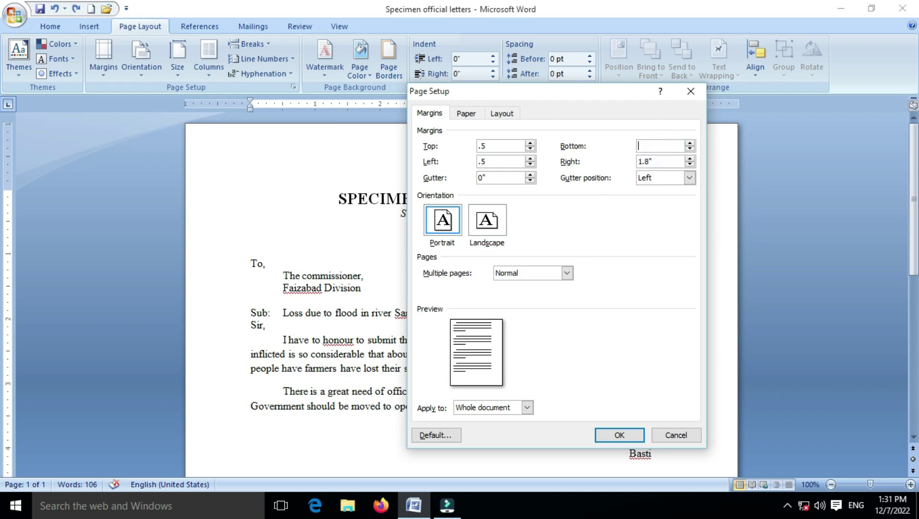
text(.5)
click(632, 254)
Set the right margin to .5 inch and apply the new margins to the whole document.
click(667, 162)
click(642, 162)
key(Delete)
key(Delete)
key(Delete)
key(BackSpace)
text(.5)
click(578, 241)
click(636, 437)
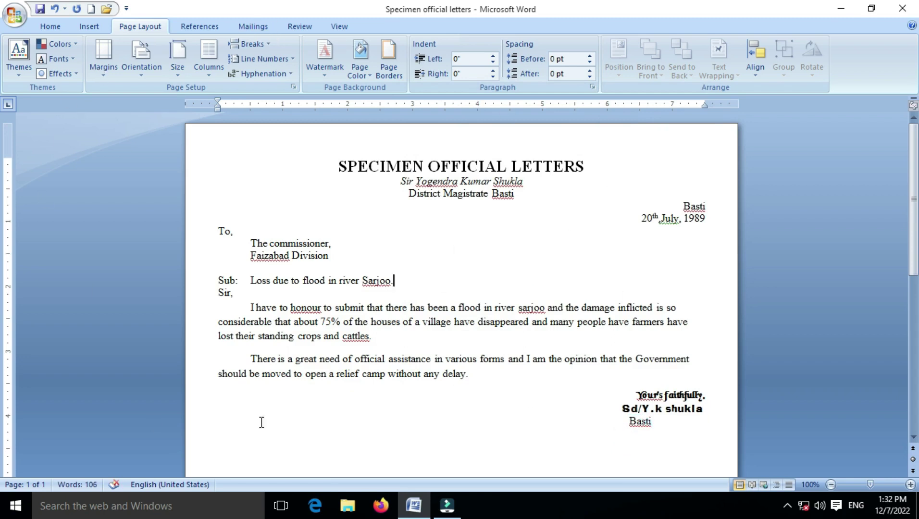
Reopen the custom margin settings and set the top and left margins to 1 inch each.
scroll(298, 438, down, 3)
scroll(298, 436, up, 3)
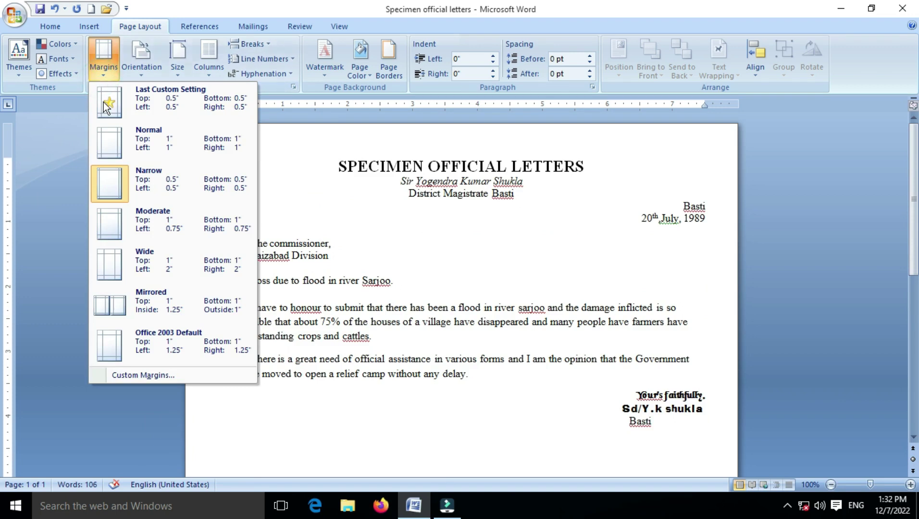
click(124, 375)
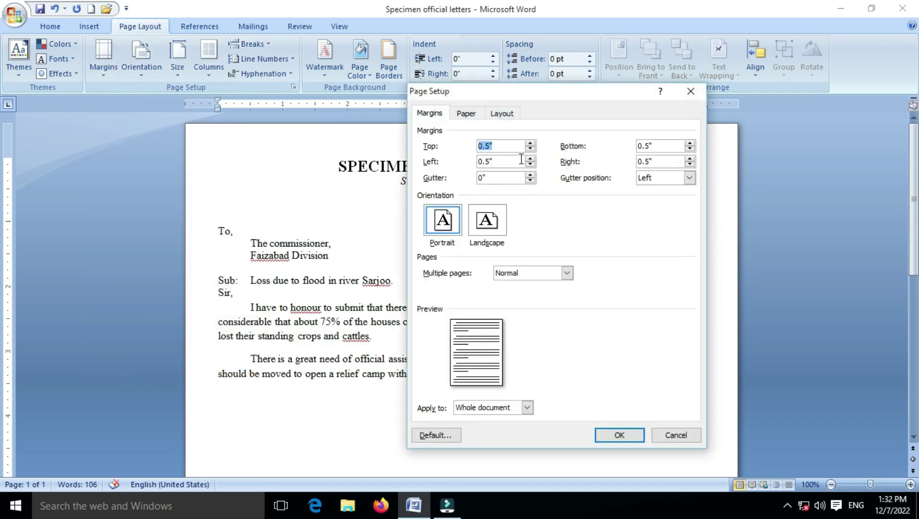
click(530, 143)
click(530, 143)
click(530, 143)
click(530, 143)
click(530, 158)
click(531, 158)
click(531, 158)
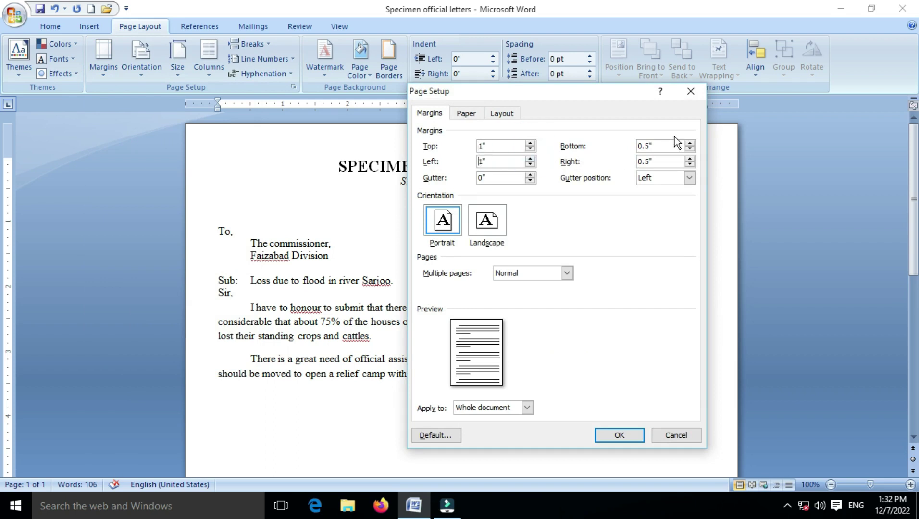
Set the bottom and right margins to 1 inch each and apply the margins to the whole document.
click(690, 144)
click(690, 143)
click(690, 143)
click(690, 144)
click(690, 143)
click(690, 159)
click(690, 159)
click(689, 158)
click(690, 158)
click(689, 159)
click(689, 158)
click(690, 164)
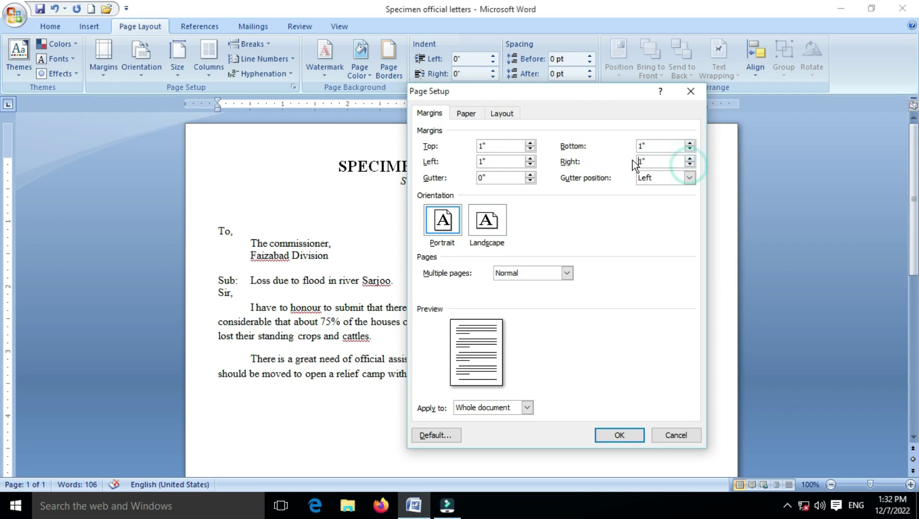
click(617, 437)
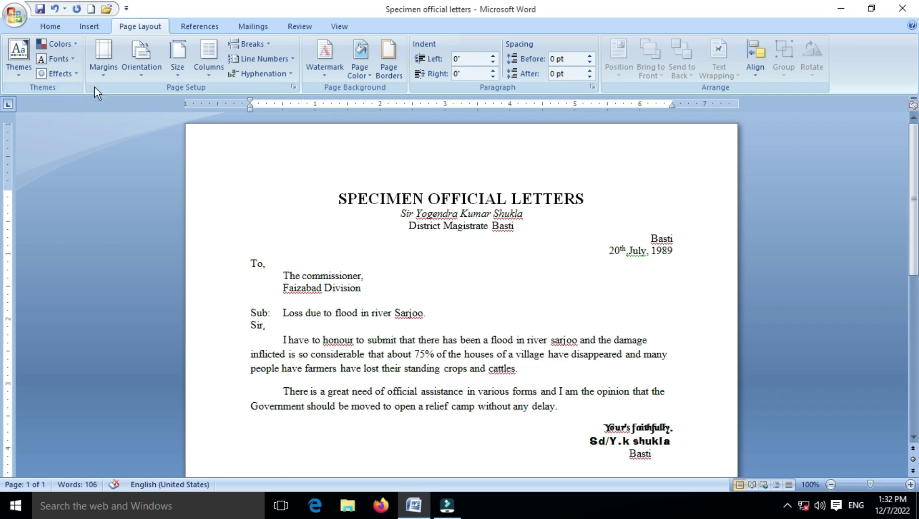
Open the custom margin settings again and choose the Landscape page orientation.
click(105, 78)
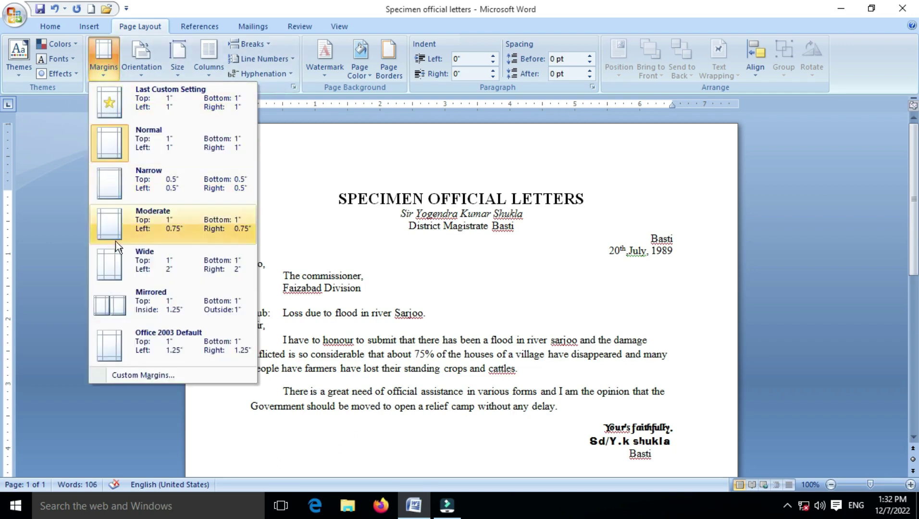
click(122, 374)
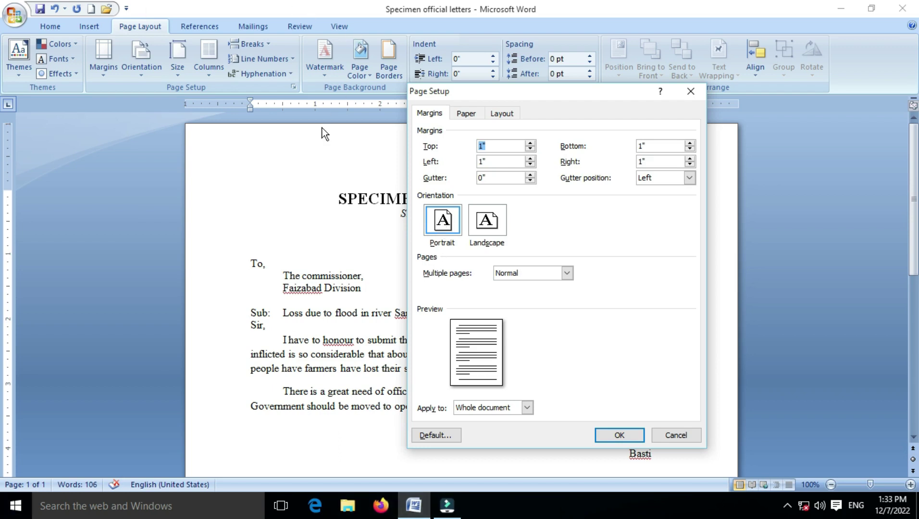
click(491, 219)
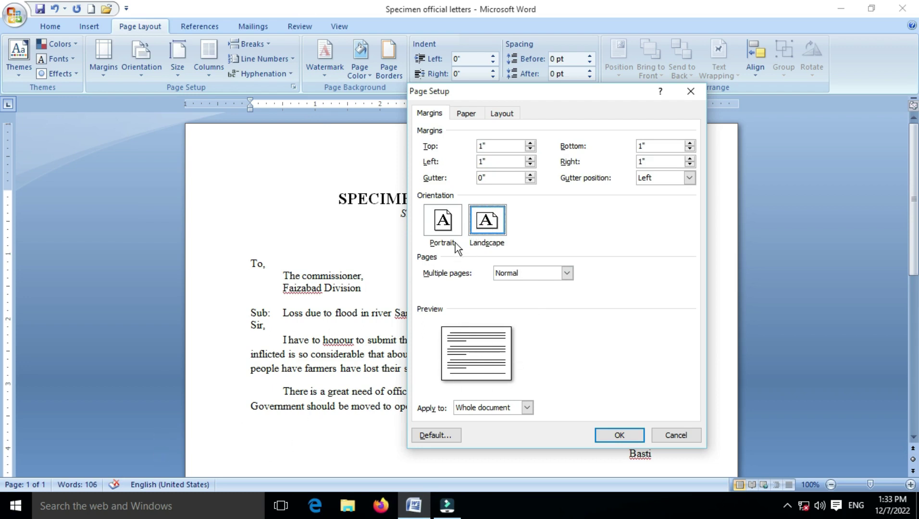
click(445, 228)
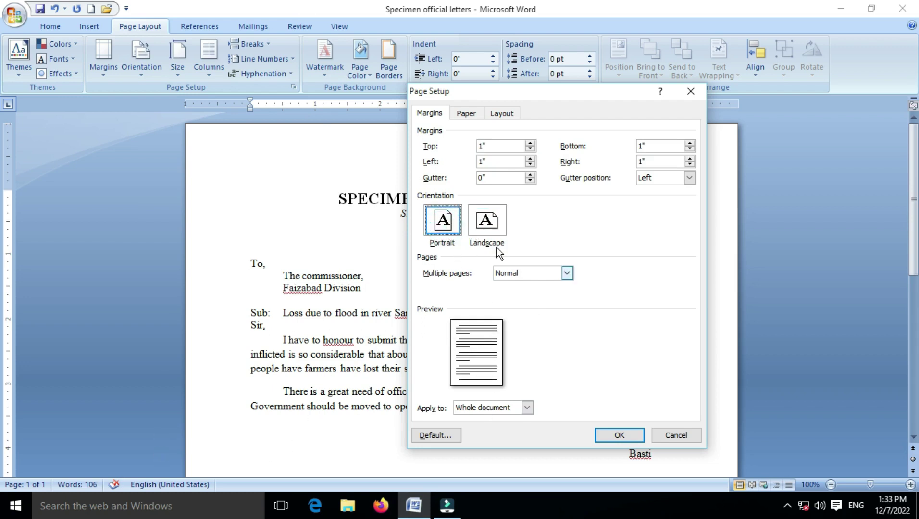
click(499, 226)
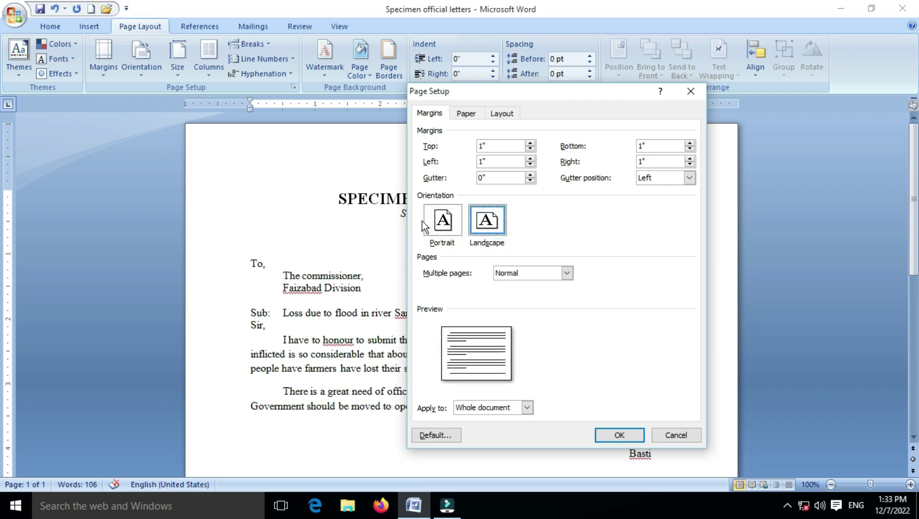
click(433, 222)
click(484, 222)
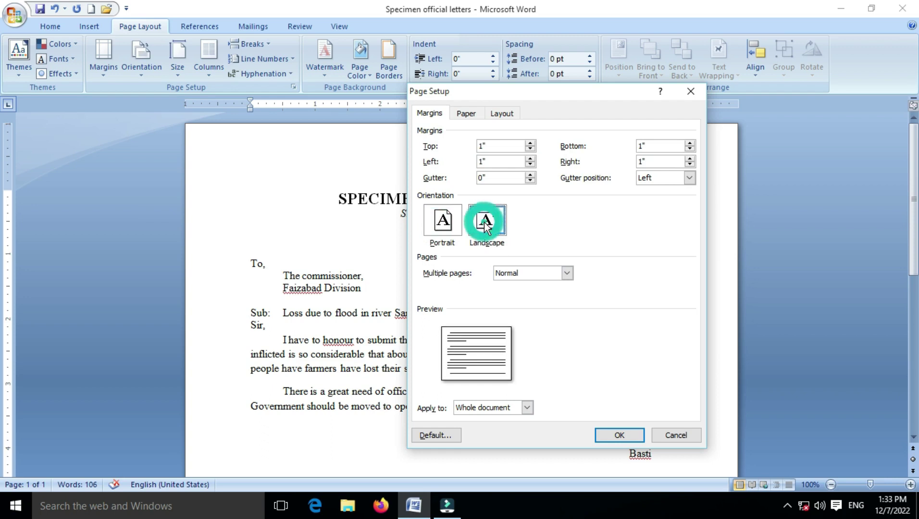
Set the gutter width to 1.7 inches in the page setup.
click(444, 182)
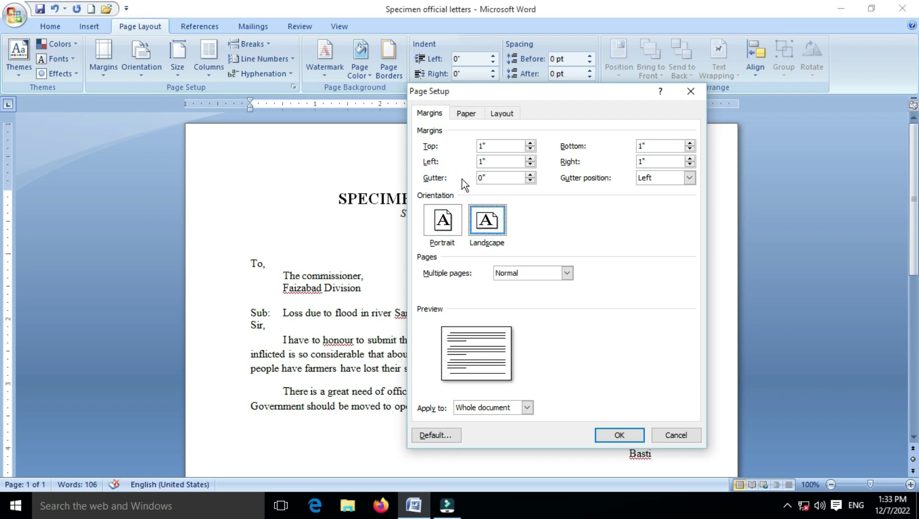
click(530, 175)
click(530, 175)
click(531, 175)
click(531, 175)
click(530, 175)
click(531, 175)
click(531, 175)
click(530, 174)
click(531, 175)
click(530, 175)
click(530, 175)
click(530, 175)
click(530, 175)
click(531, 174)
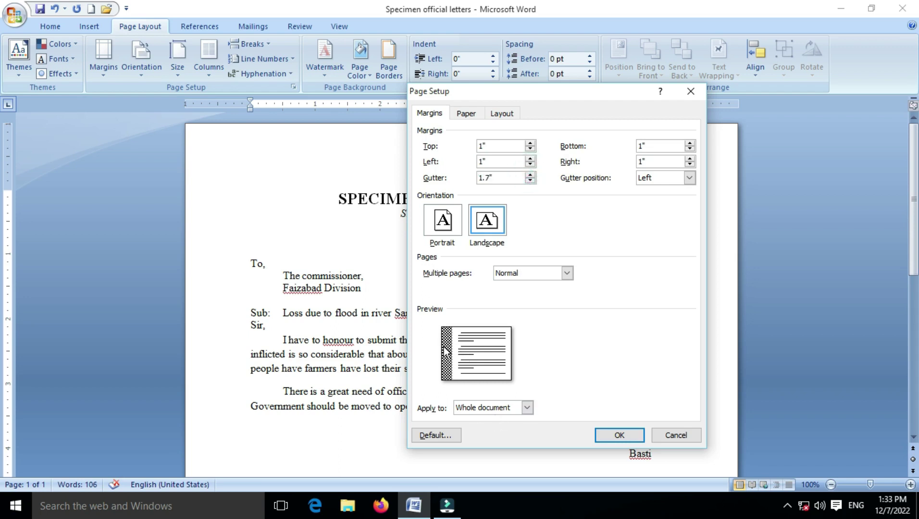
Preview the gutter in the Top position, and set the gutter position back to Left.
click(689, 178)
click(662, 199)
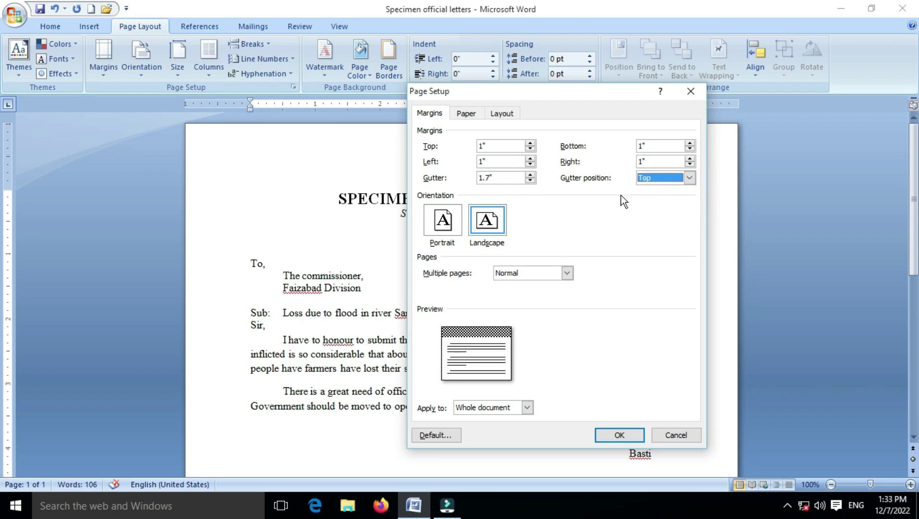
click(689, 178)
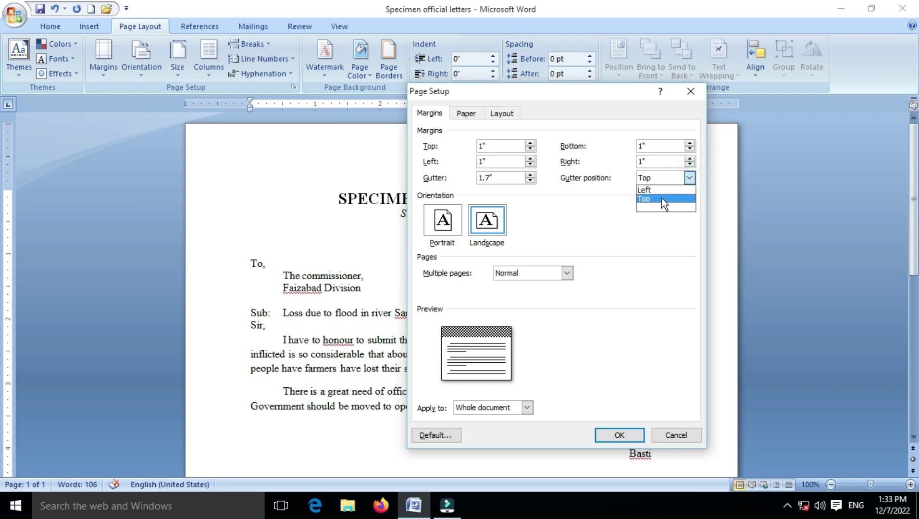
click(661, 191)
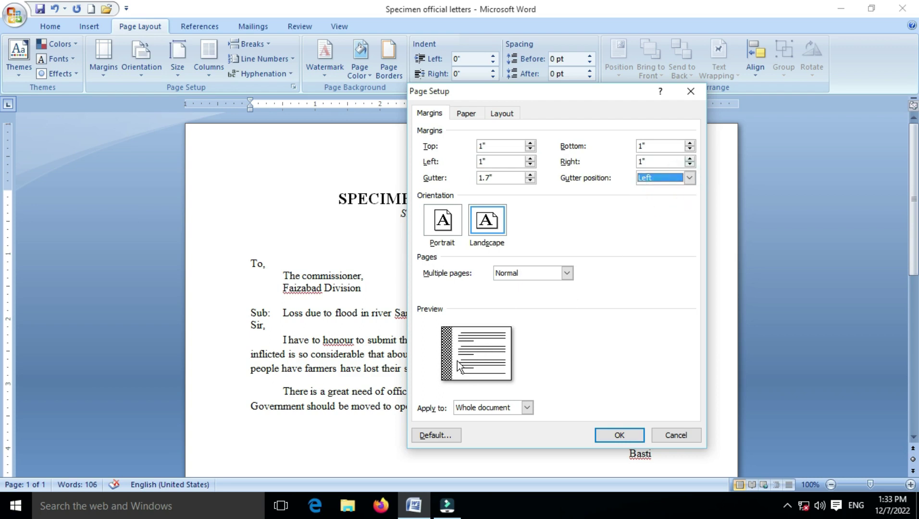
Set the gutter width back to 0 inches in the page setup.
click(530, 181)
click(530, 181)
click(530, 181)
click(530, 181)
click(530, 181)
click(530, 181)
click(530, 181)
click(530, 181)
click(530, 181)
click(530, 181)
click(530, 181)
click(530, 181)
click(530, 181)
click(530, 181)
click(530, 181)
click(530, 181)
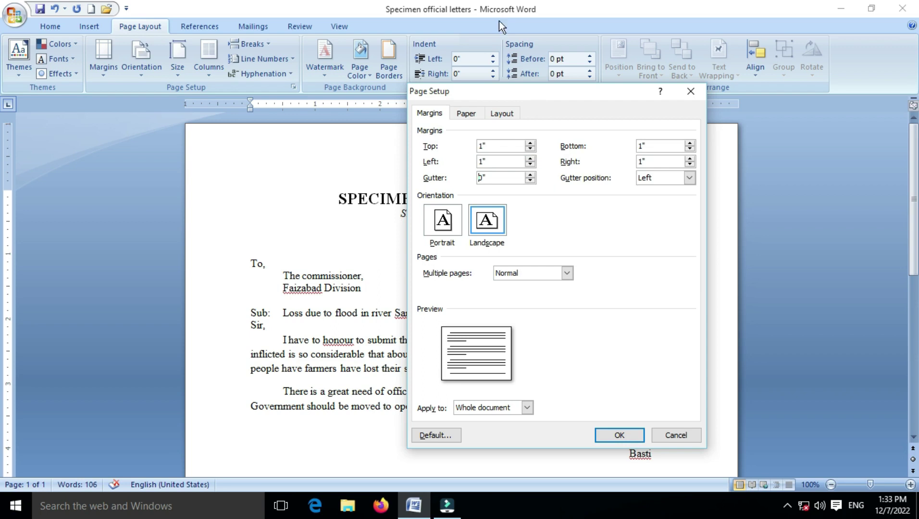
Look through the scope options for applying the page setup, leaving Whole document selected.
click(527, 408)
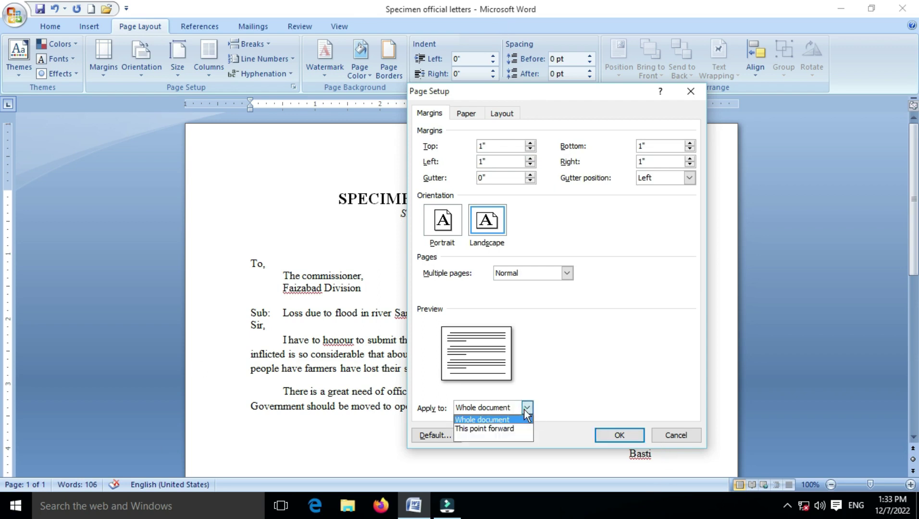
click(526, 408)
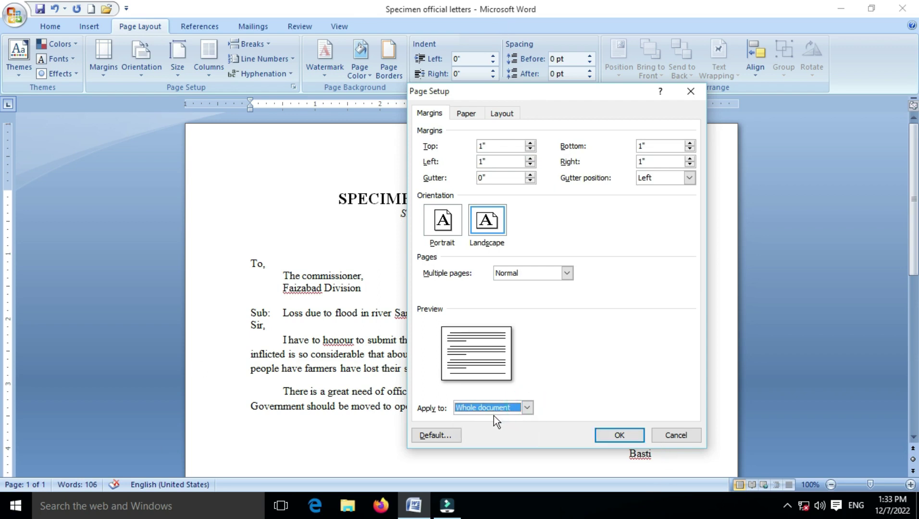
click(525, 410)
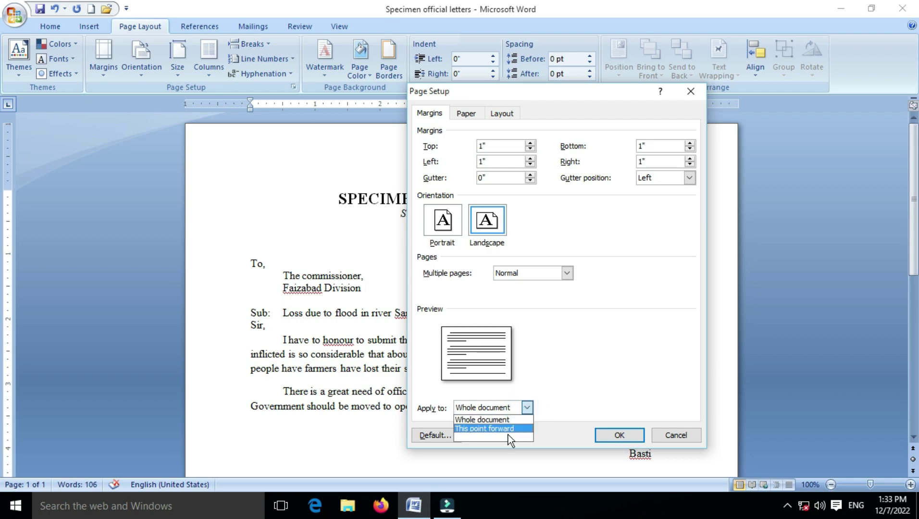
click(527, 409)
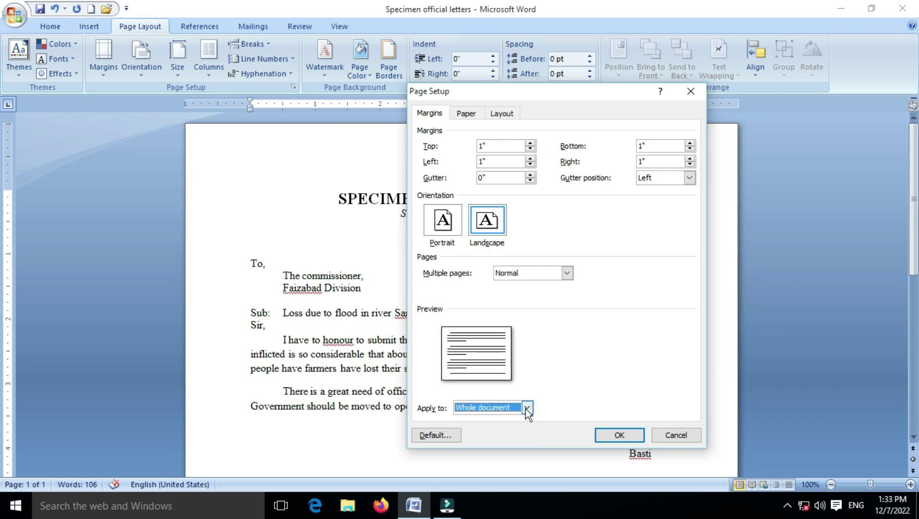
Browse the available paper sizes in the page setup and choose A4.
click(465, 114)
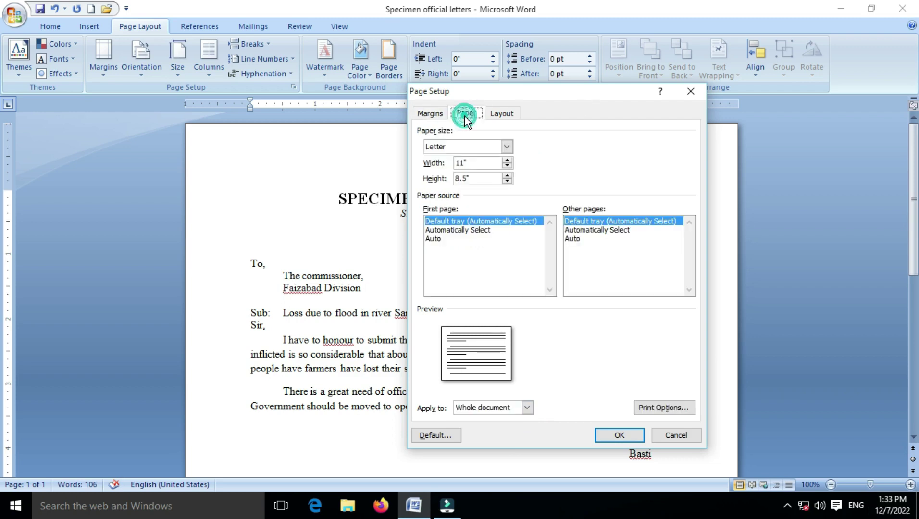
click(460, 147)
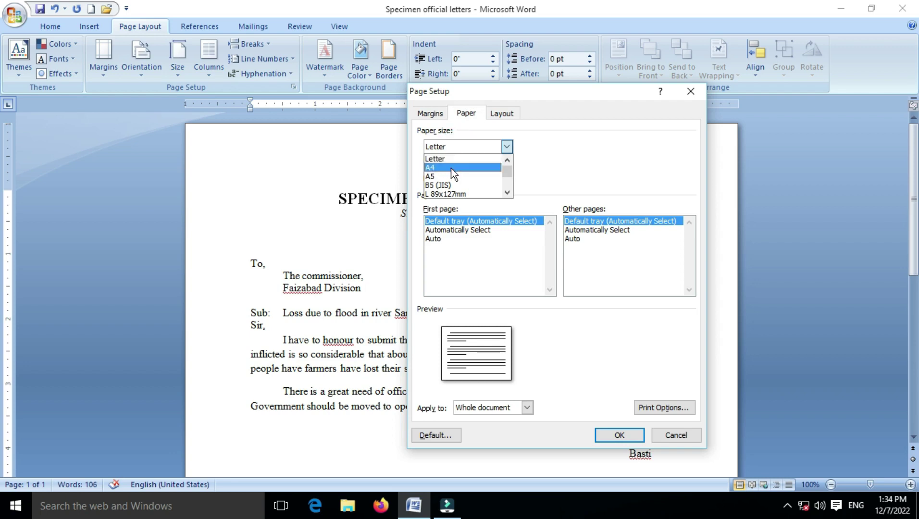
click(506, 193)
click(507, 194)
click(507, 160)
click(507, 159)
click(506, 159)
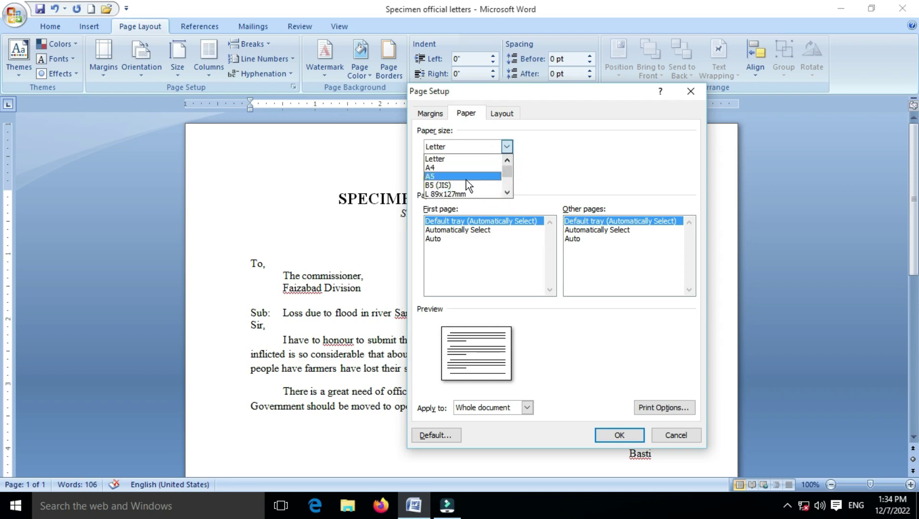
click(449, 168)
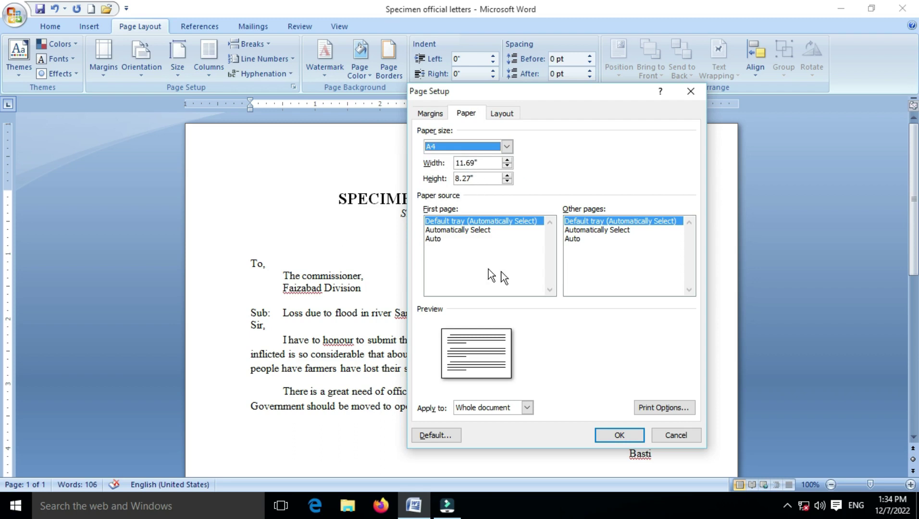
Switch the orientation to Portrait and back to Landscape, checking the A4 width and height for each.
click(429, 113)
click(445, 226)
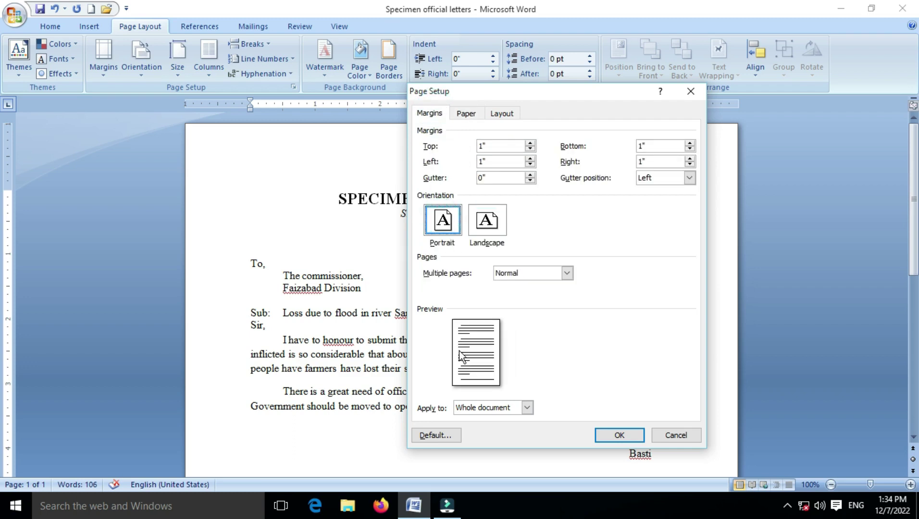
click(464, 113)
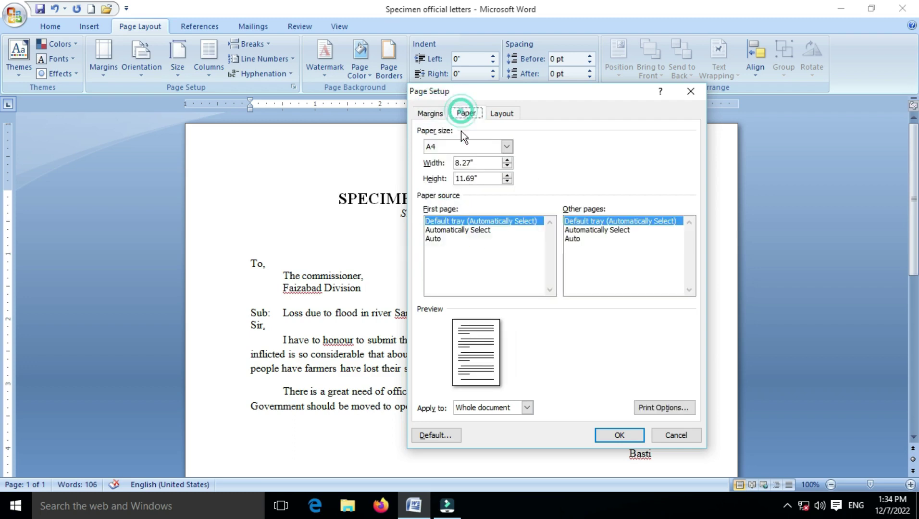
click(431, 114)
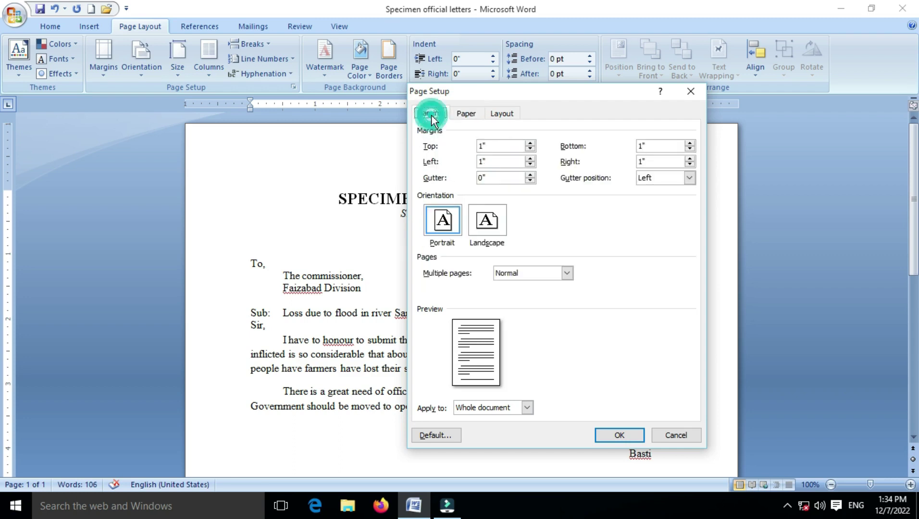
click(488, 226)
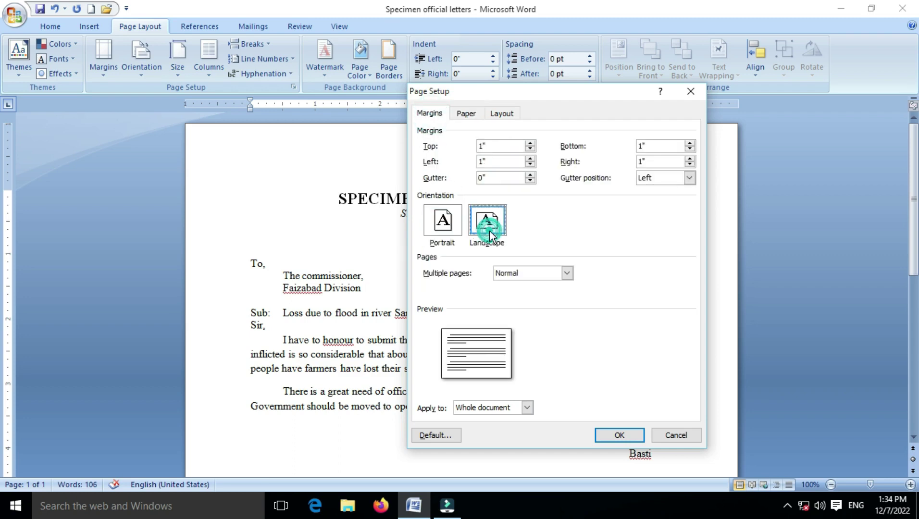
click(467, 114)
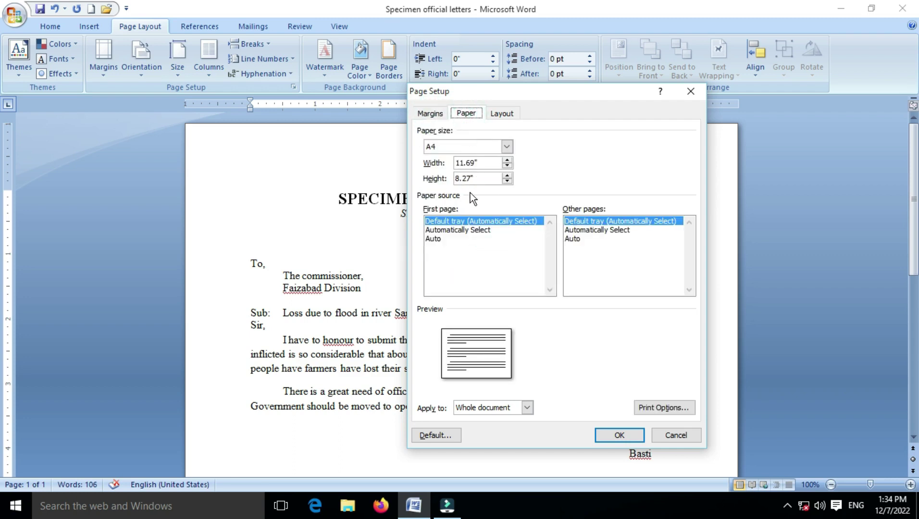
Set the page orientation to Portrait and check the resulting A4 paper dimensions.
click(429, 115)
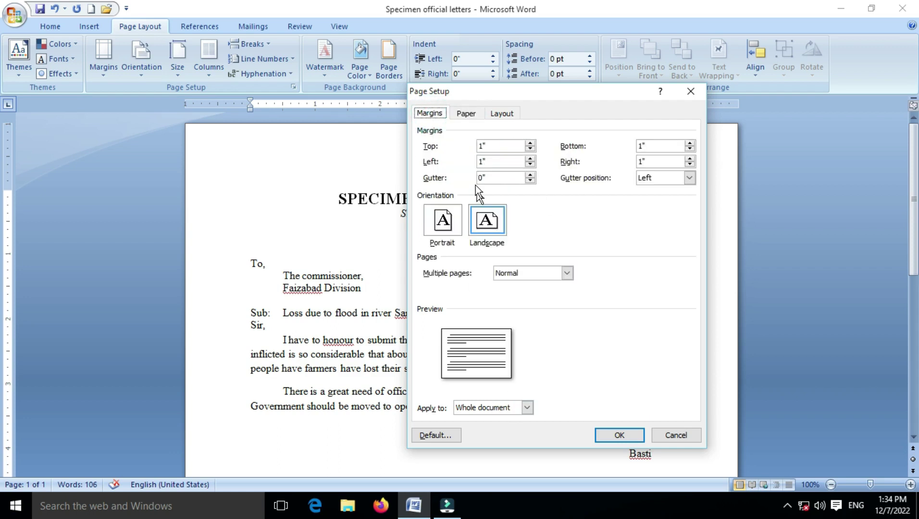
click(442, 219)
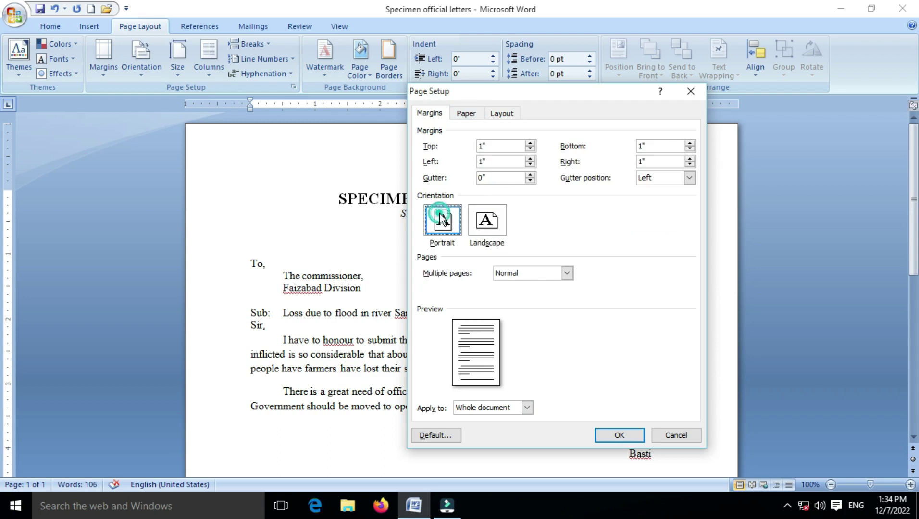
click(466, 114)
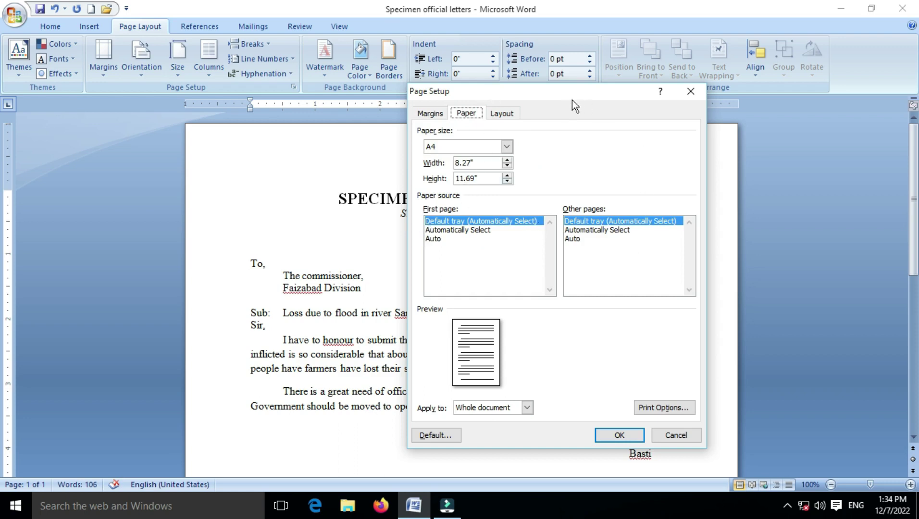
Add line numbering to the whole document, apply the page setup and review the numbered letter.
click(502, 113)
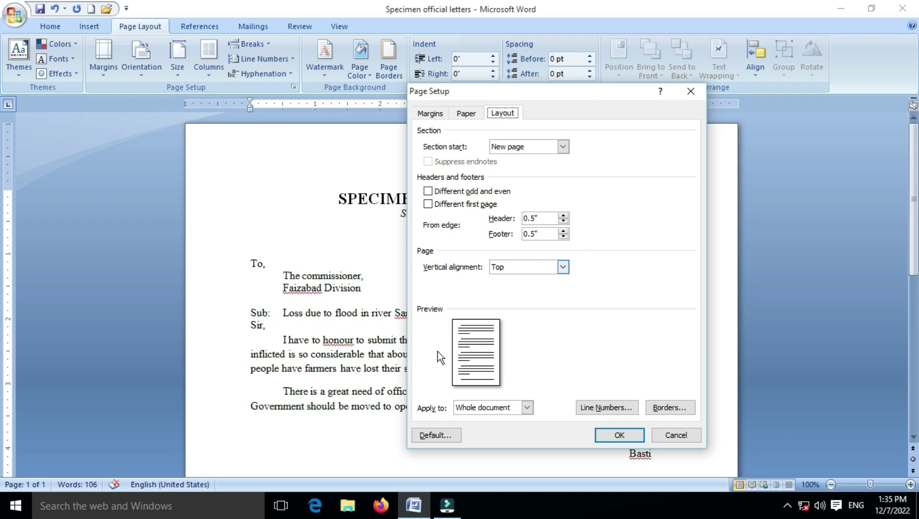
click(621, 412)
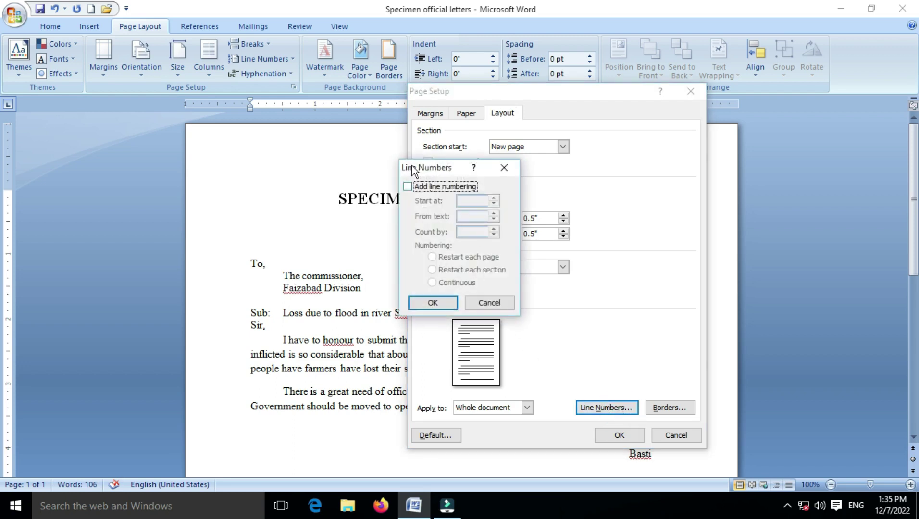
click(408, 187)
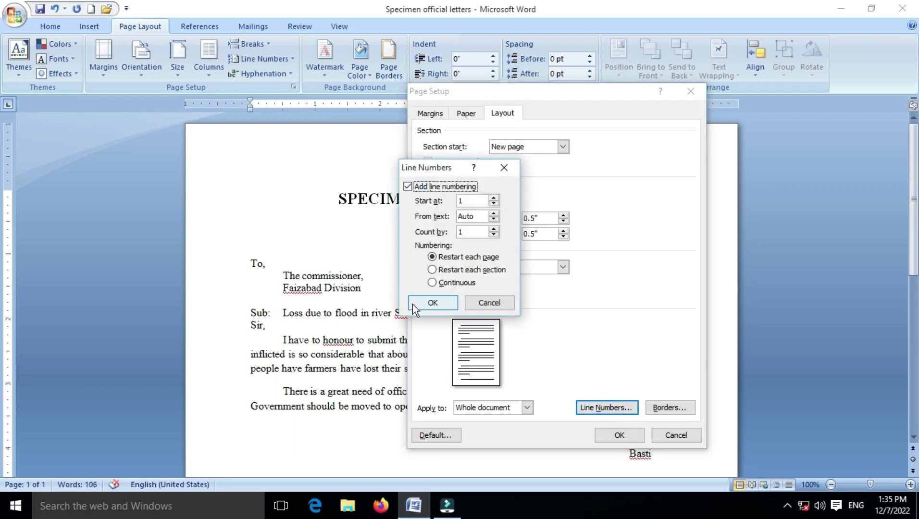
click(432, 304)
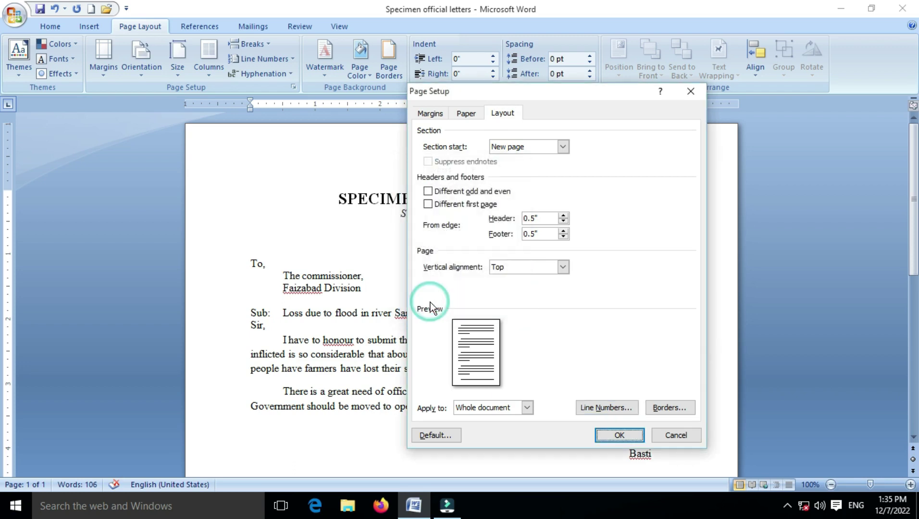
click(617, 436)
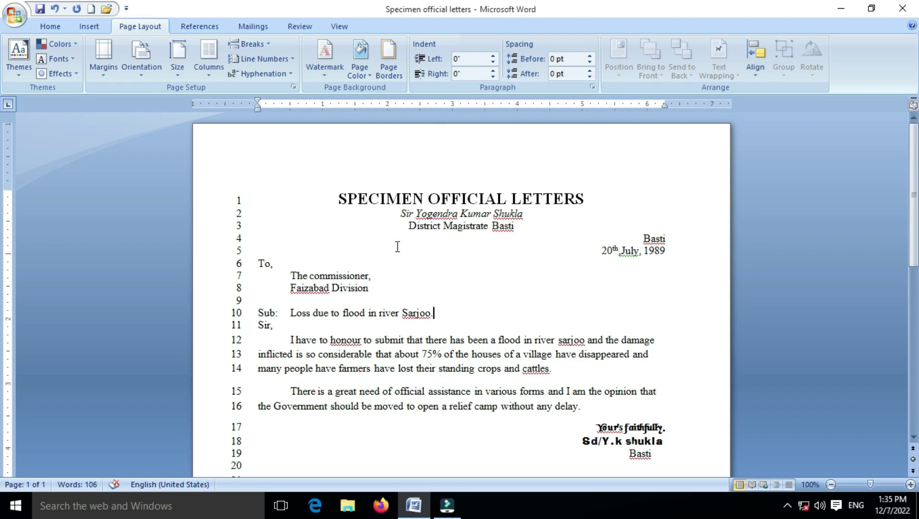
scroll(270, 374, down, 3)
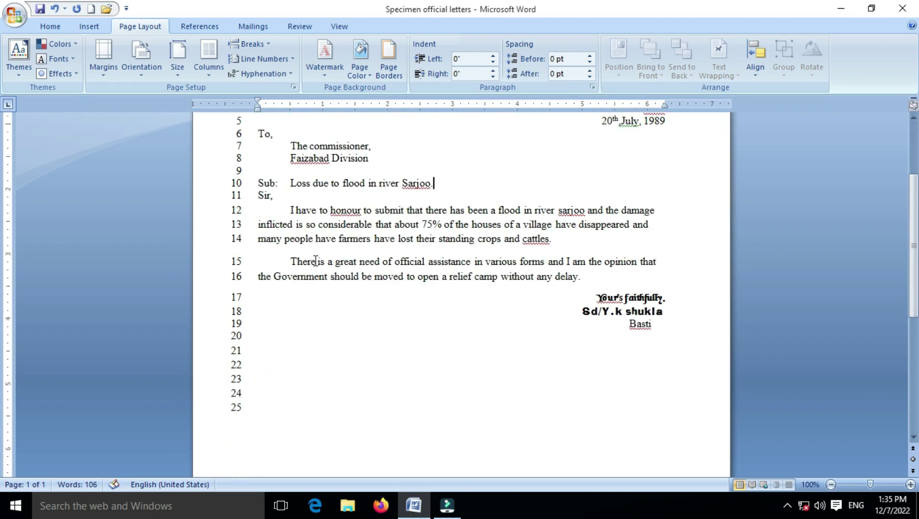
scroll(314, 261, up, 2)
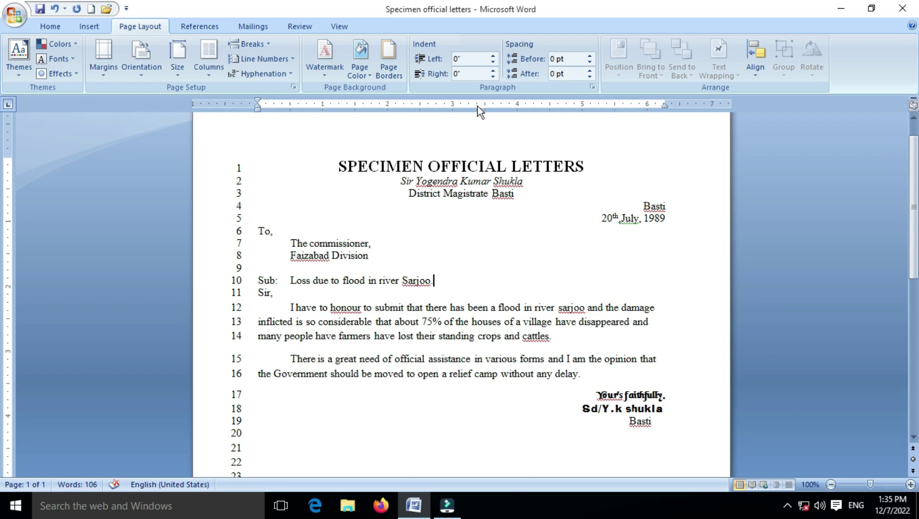
Reopen the page setup, turn off line numbering and apply the change to the whole document.
click(105, 78)
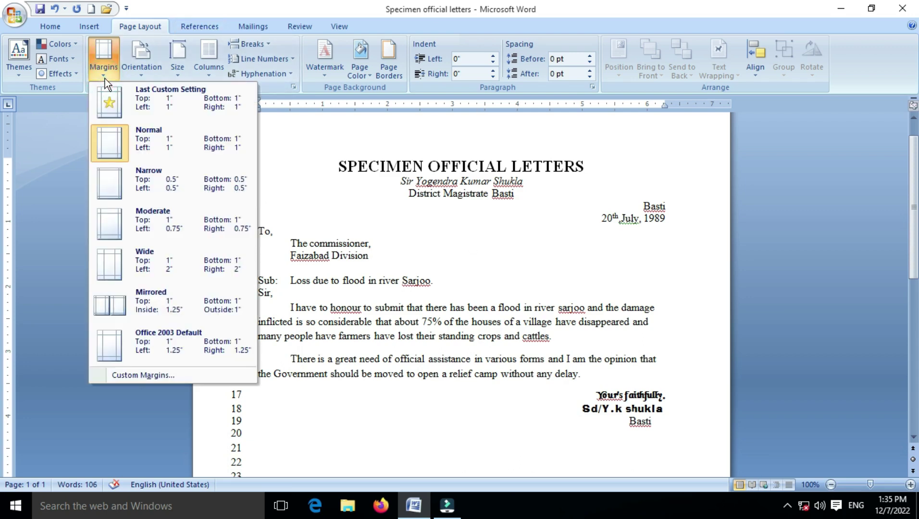
click(135, 379)
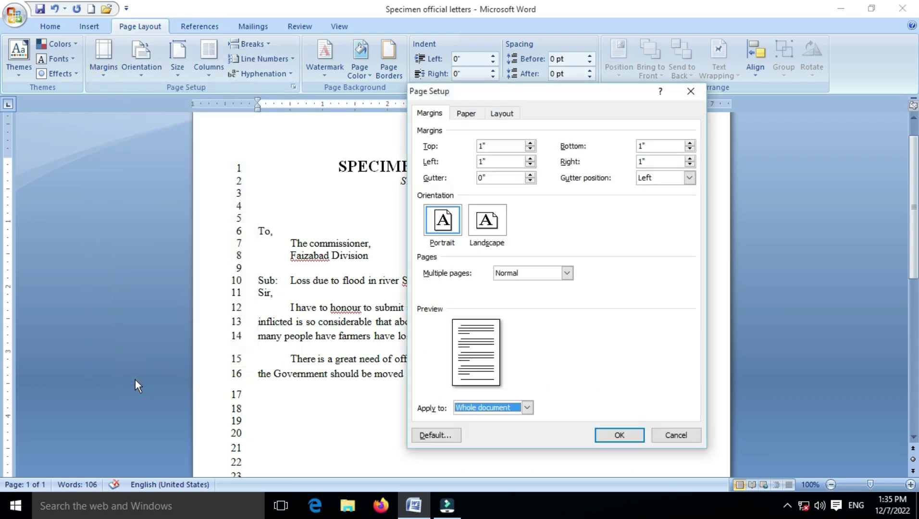
click(492, 120)
click(590, 407)
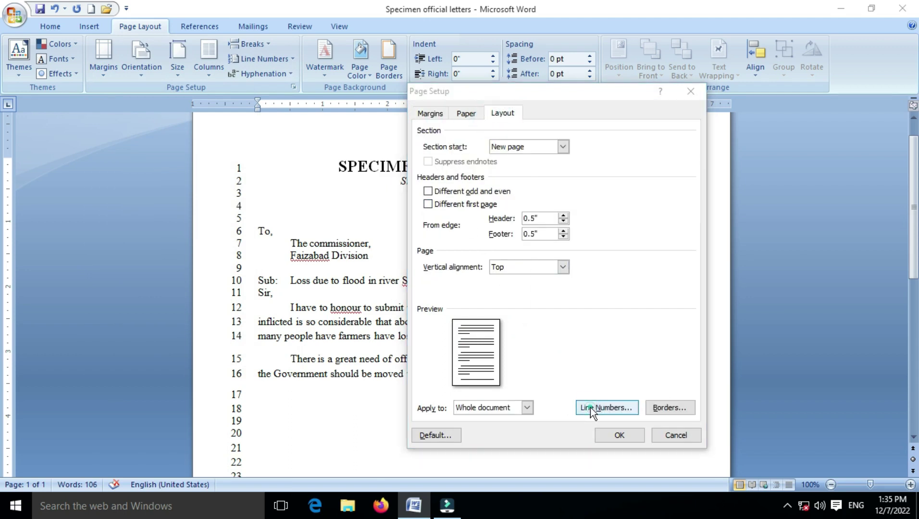
click(411, 188)
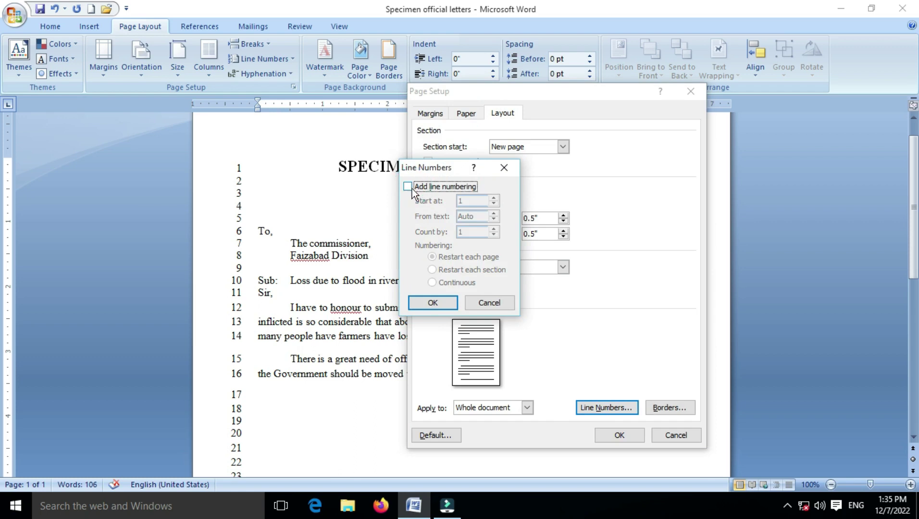
click(422, 302)
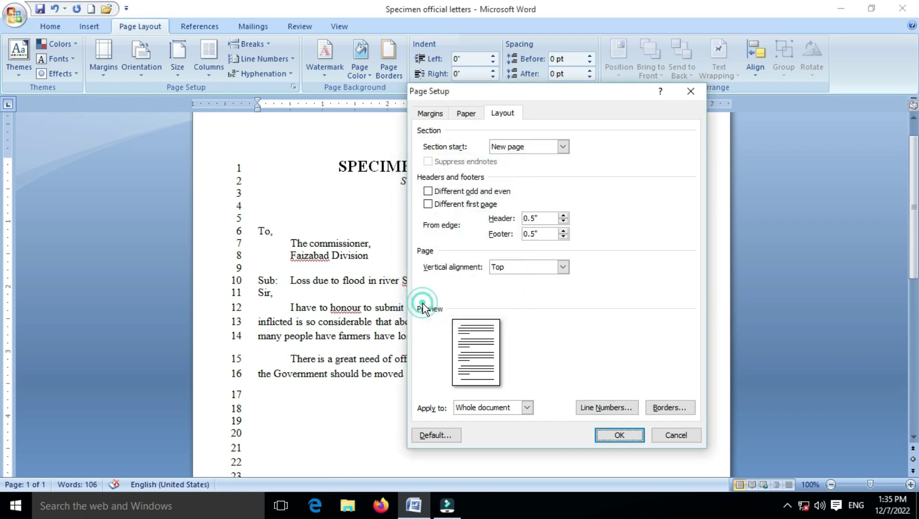
click(619, 435)
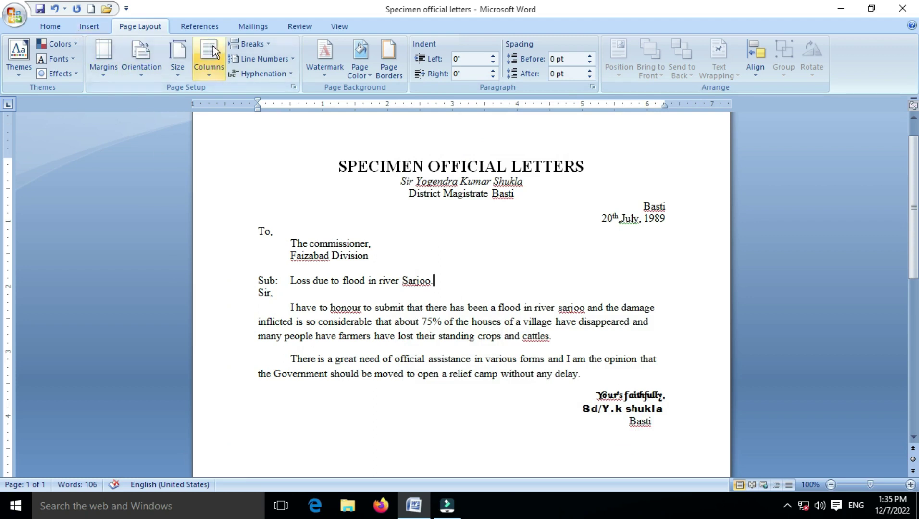
Review the page setup's layout options again and close the dialog without applying anything.
click(108, 76)
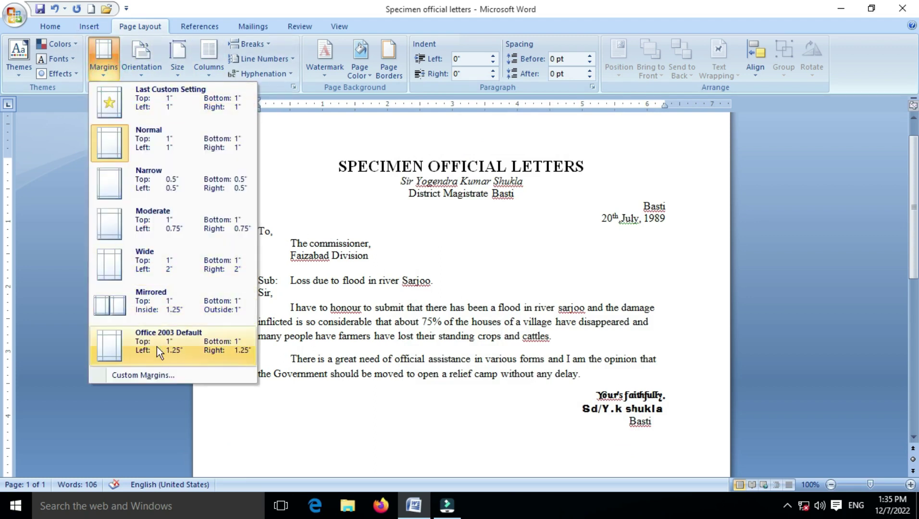
click(156, 374)
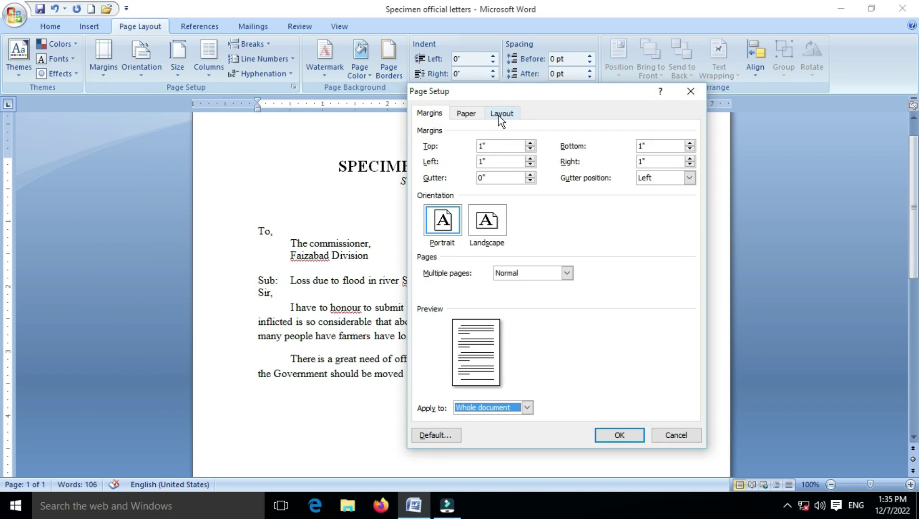
click(500, 116)
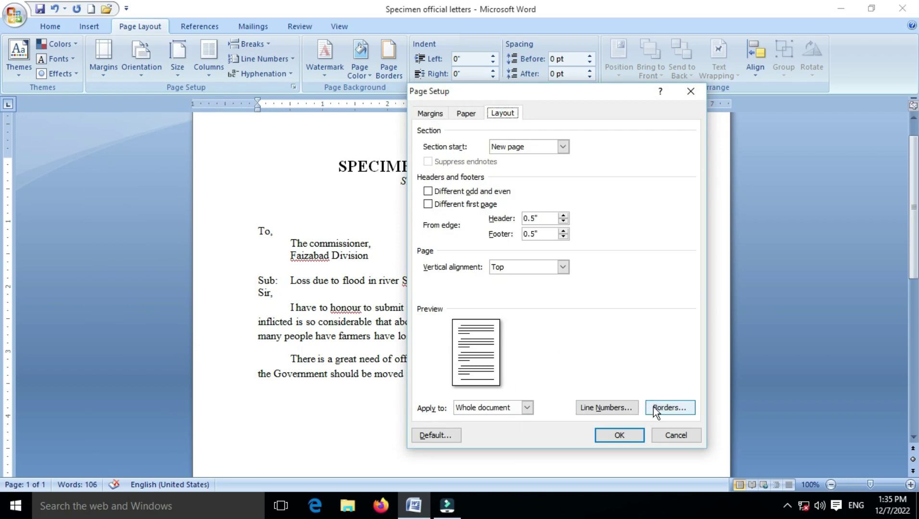
click(665, 435)
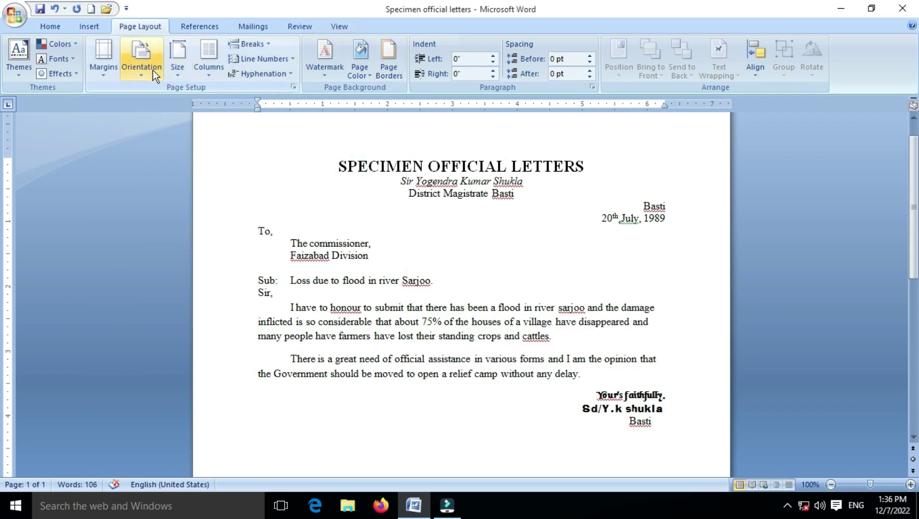
Apply a plain Box page border to the whole document and review the bordered page.
click(113, 72)
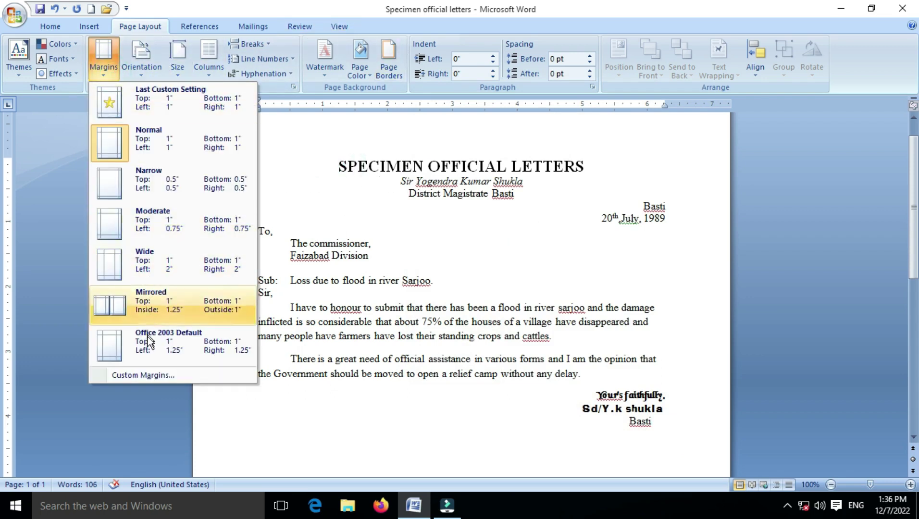
click(154, 378)
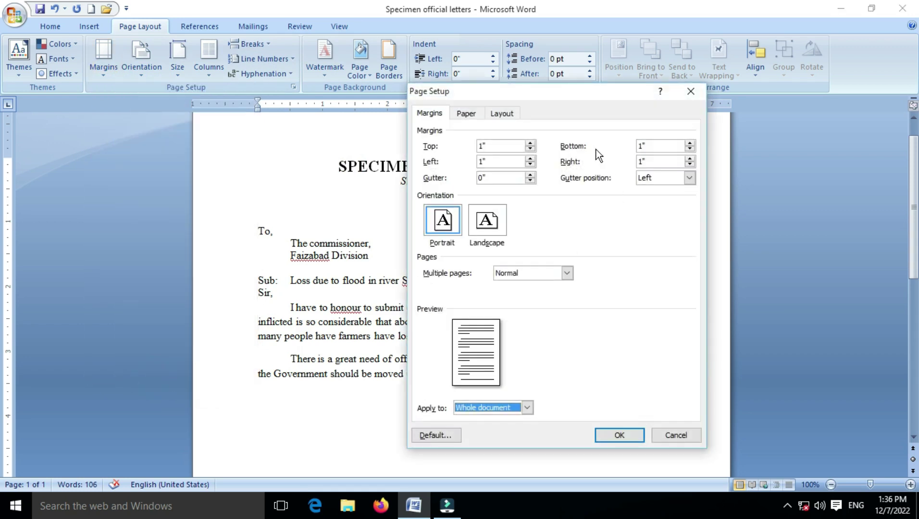
click(511, 115)
click(671, 412)
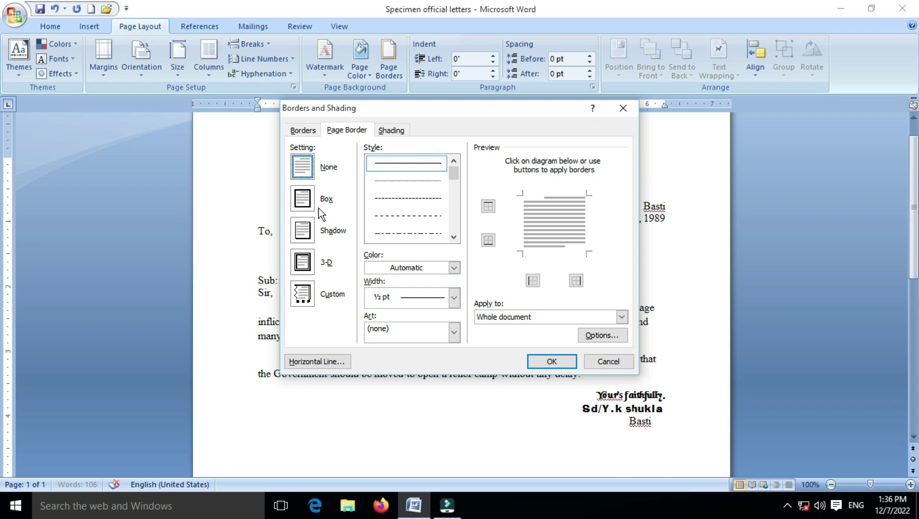
click(309, 200)
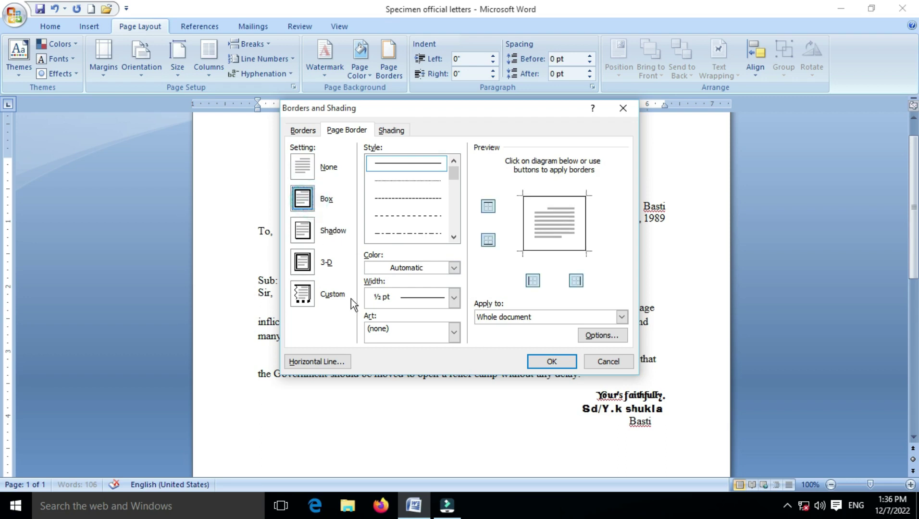
click(558, 363)
scroll(638, 228, up, 1)
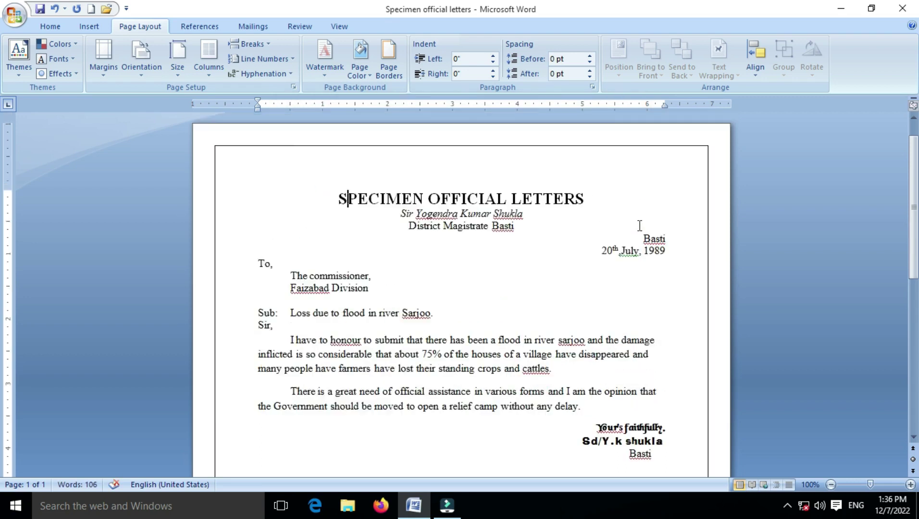
scroll(642, 226, down, 5)
scroll(638, 226, down, 5)
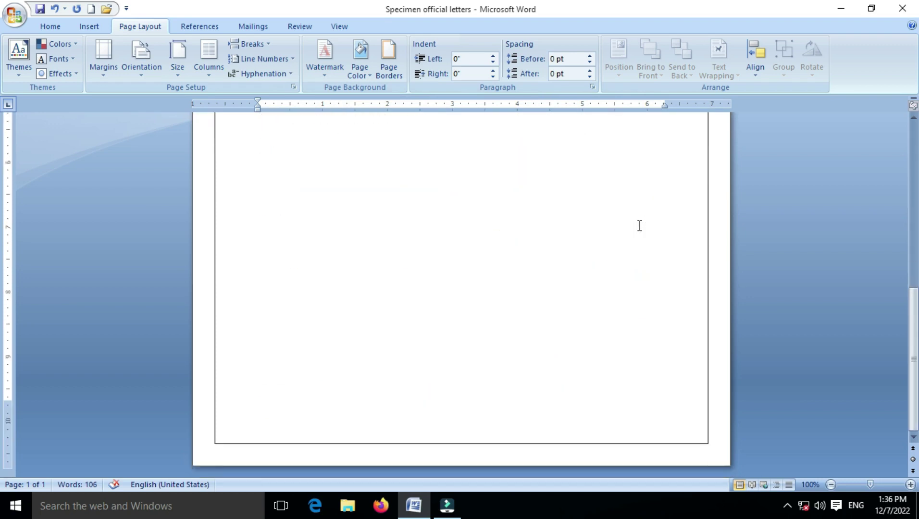
scroll(638, 225, up, 9)
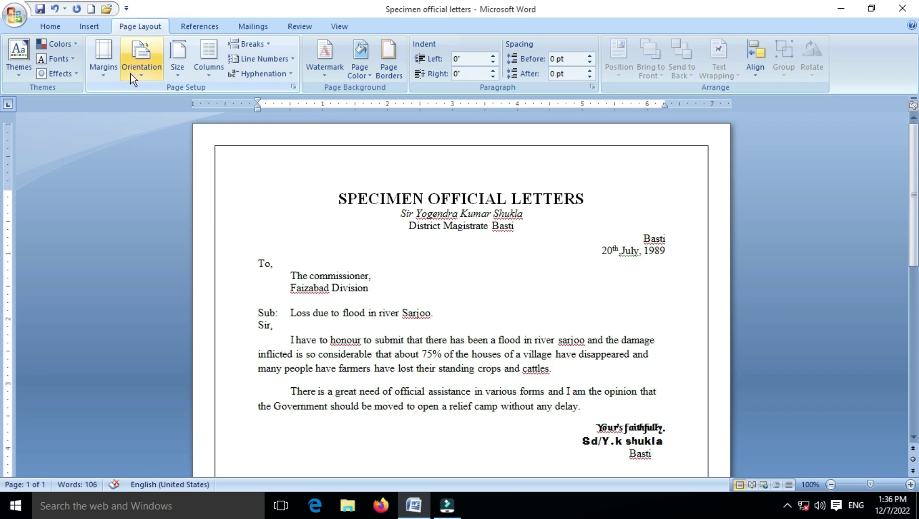
Change the page border's art to the orange cupcake pattern, apply it to the whole document and review the page.
click(112, 75)
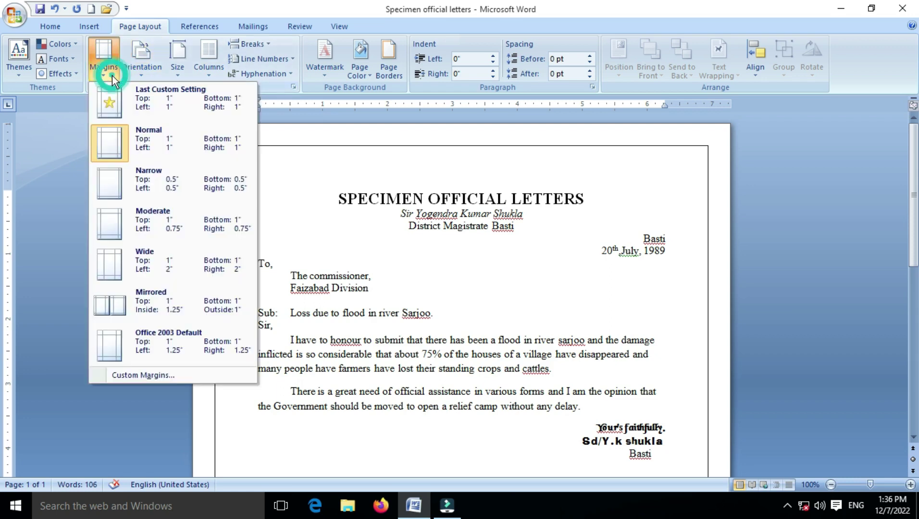
click(164, 373)
click(501, 116)
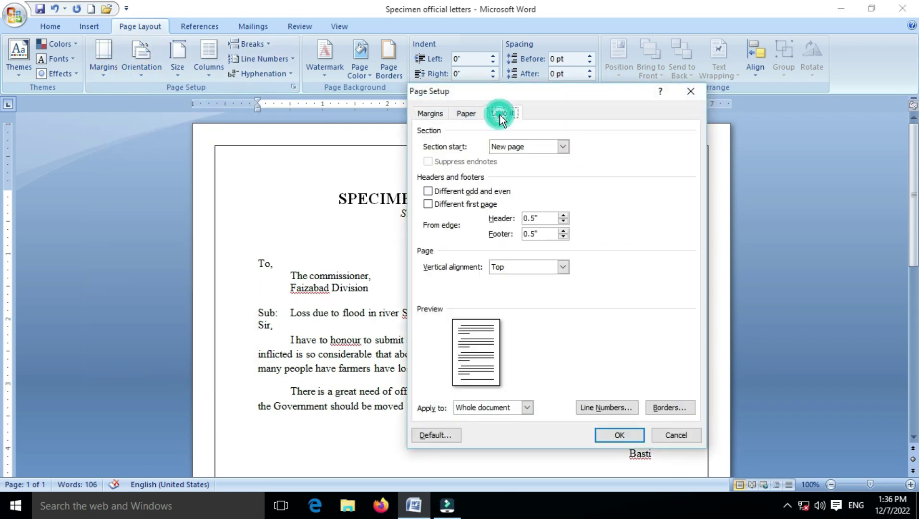
click(657, 409)
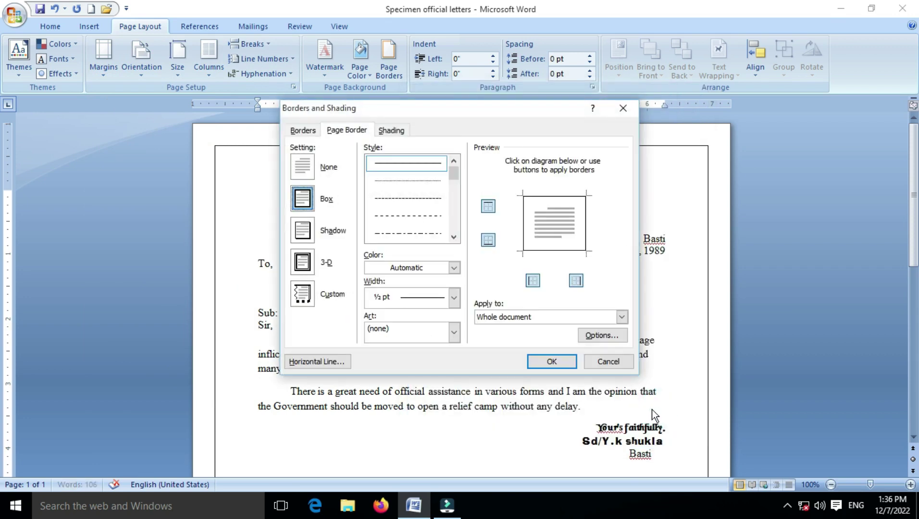
click(452, 331)
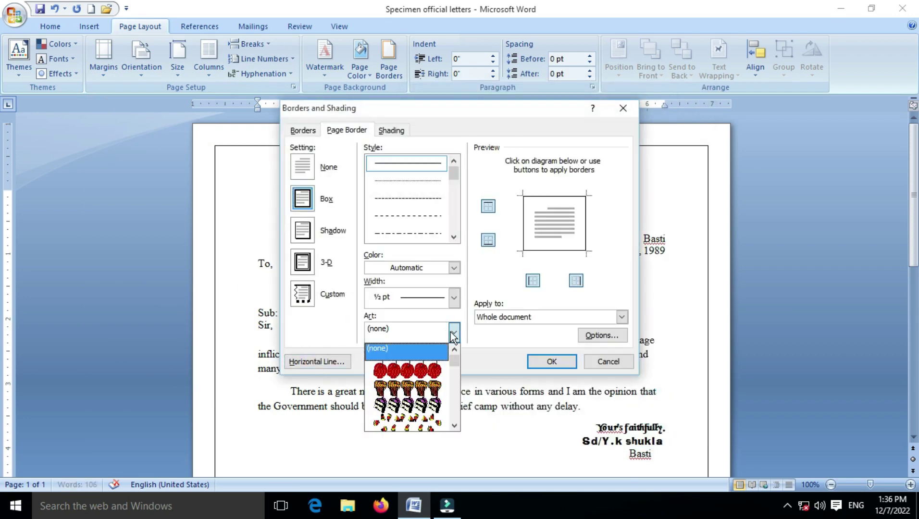
click(406, 388)
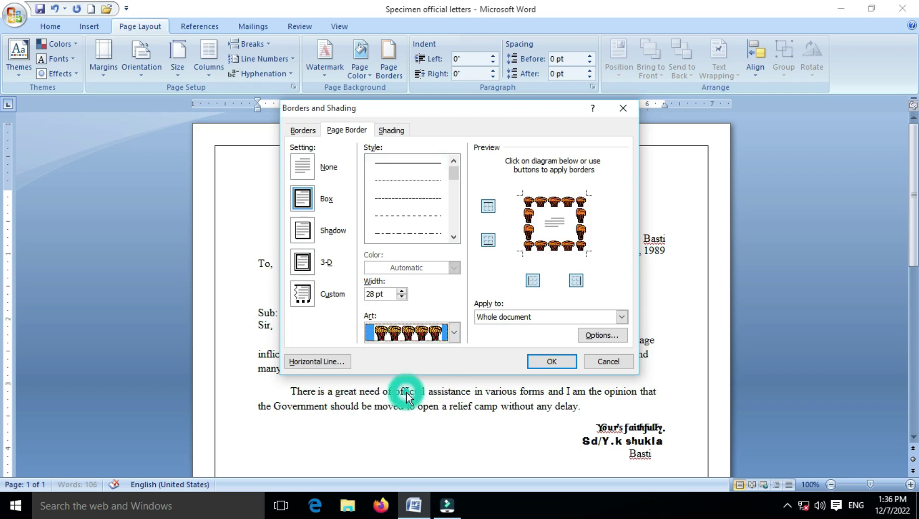
click(533, 362)
scroll(537, 299, down, 10)
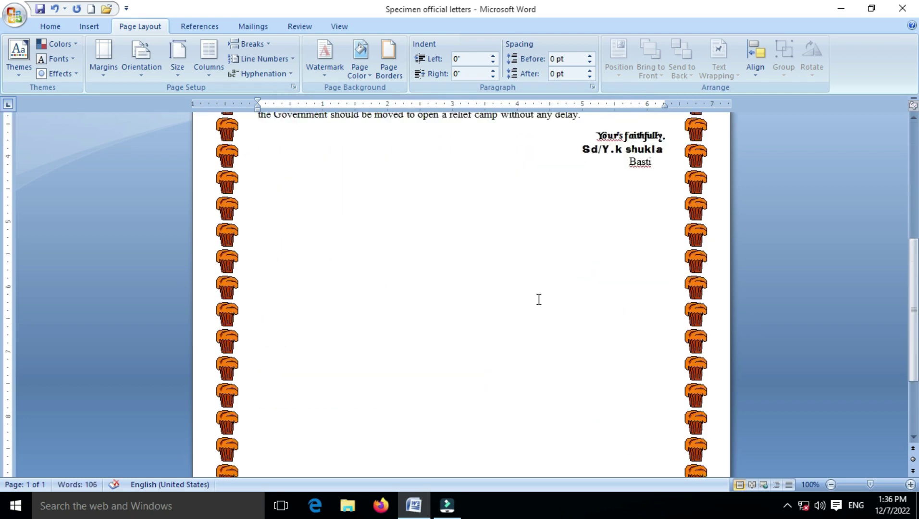
scroll(538, 298, up, 10)
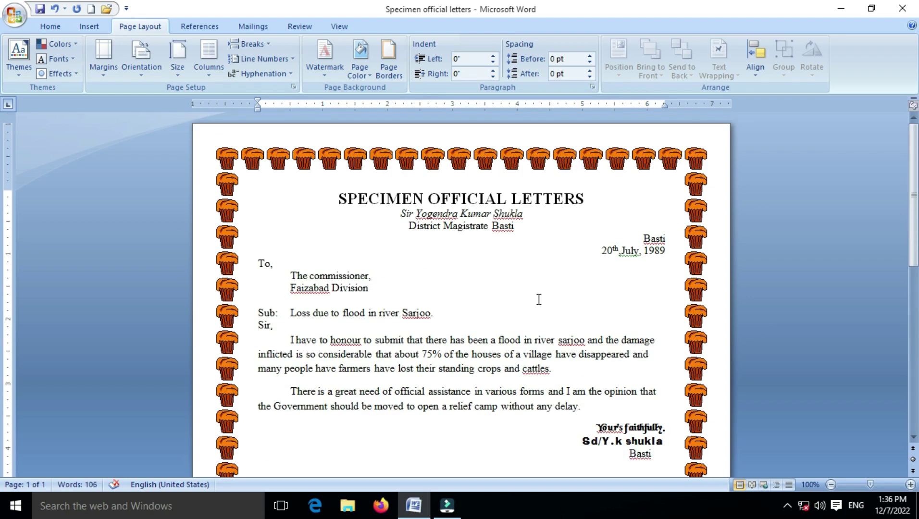
scroll(635, 211, down, 10)
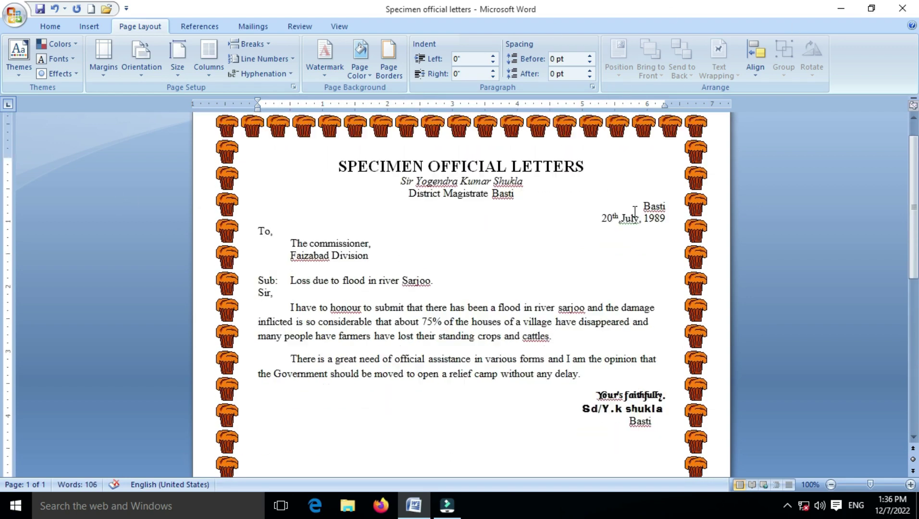
scroll(635, 211, up, 10)
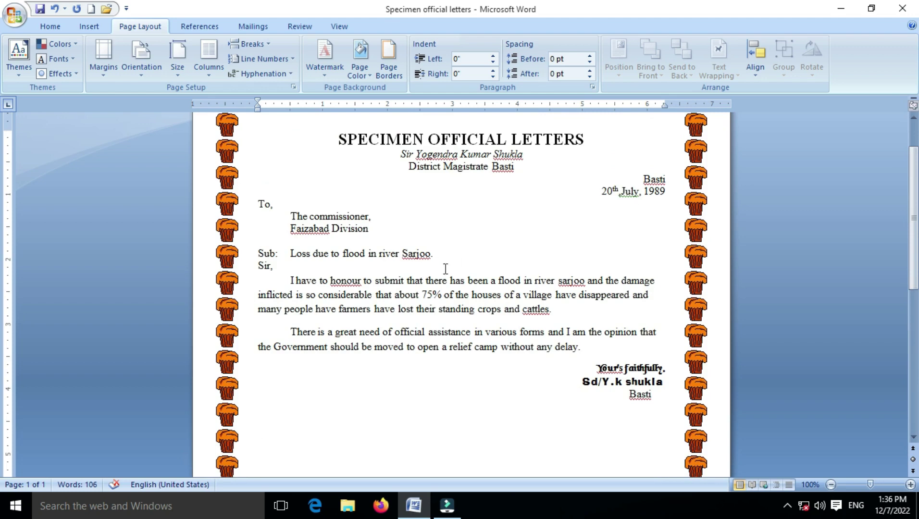
scroll(445, 269, up, 2)
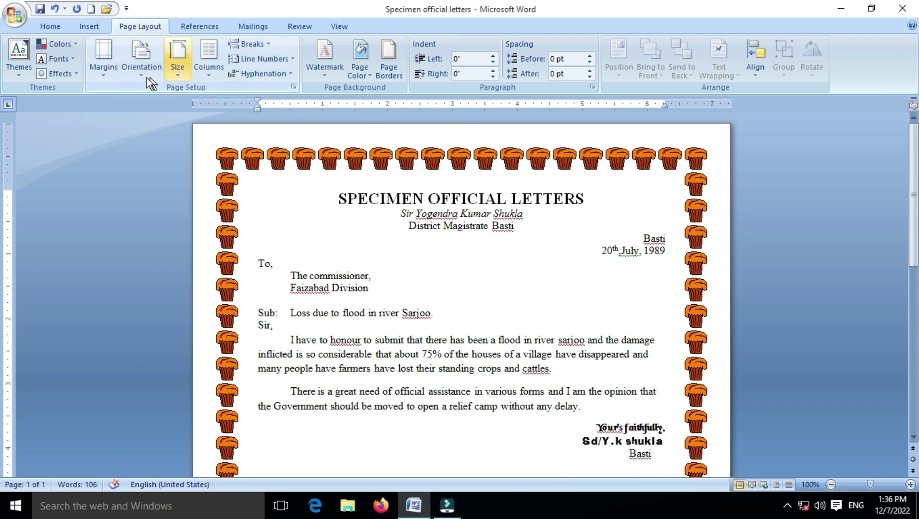
Reopen the page border options from the page setup and change the border setting to Shadow.
click(109, 77)
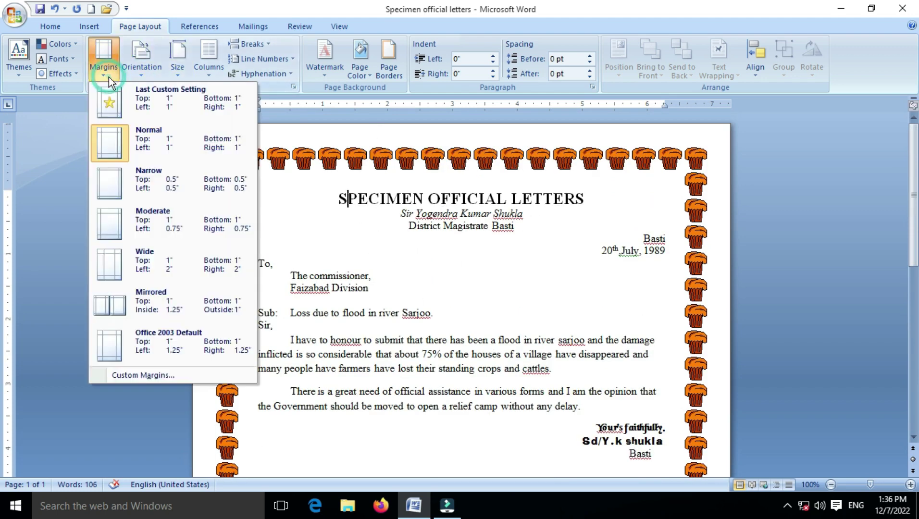
click(138, 375)
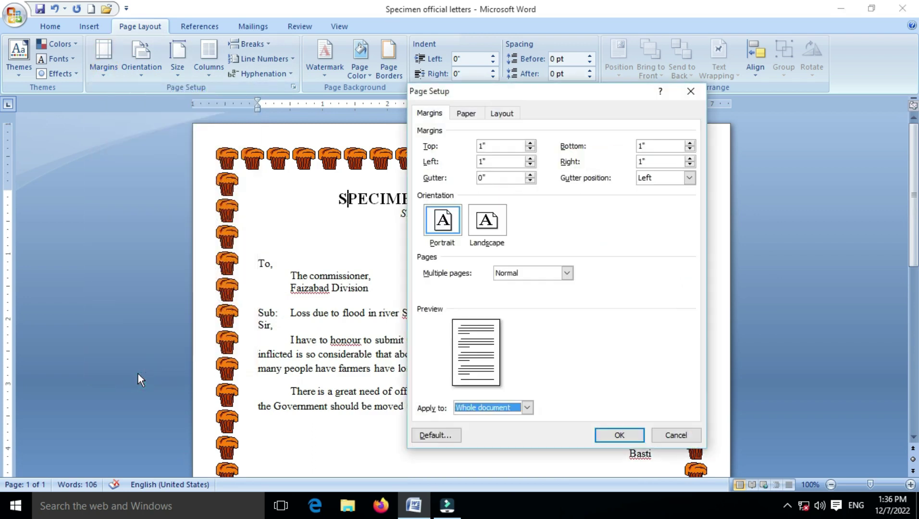
click(503, 114)
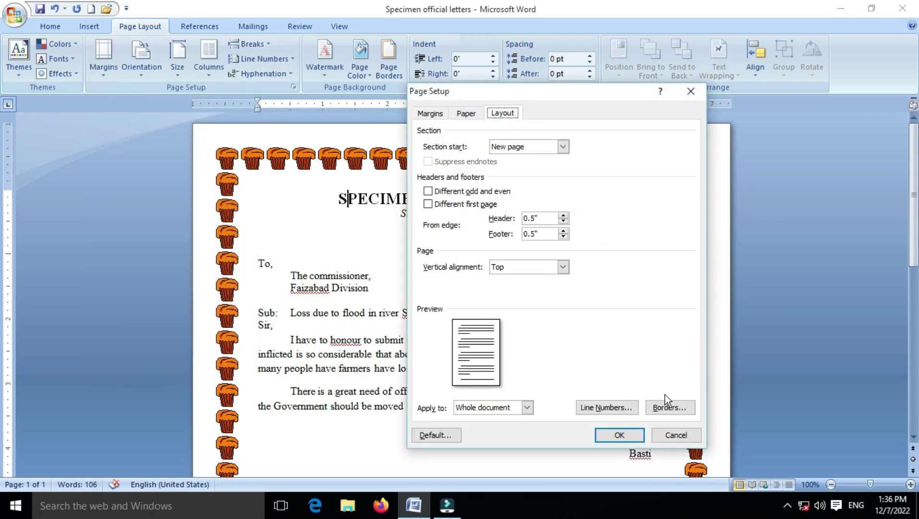
click(669, 406)
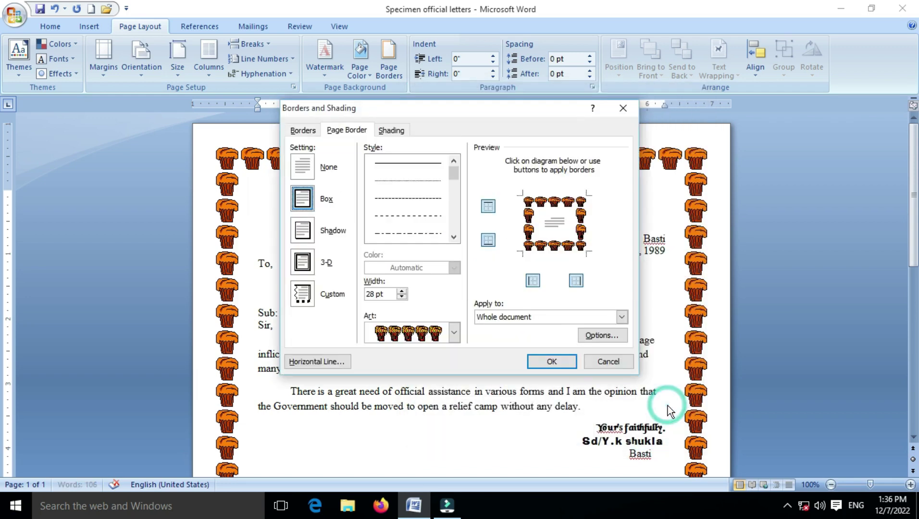
click(302, 168)
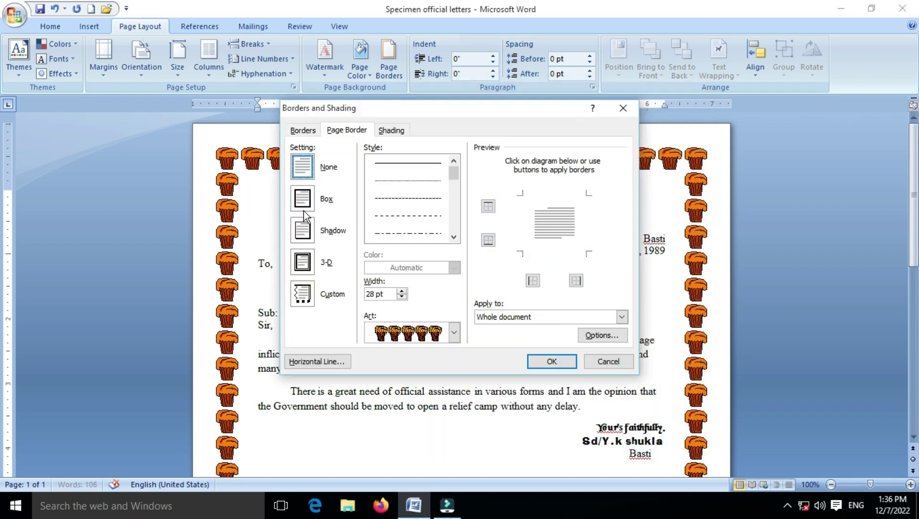
click(306, 231)
click(306, 231)
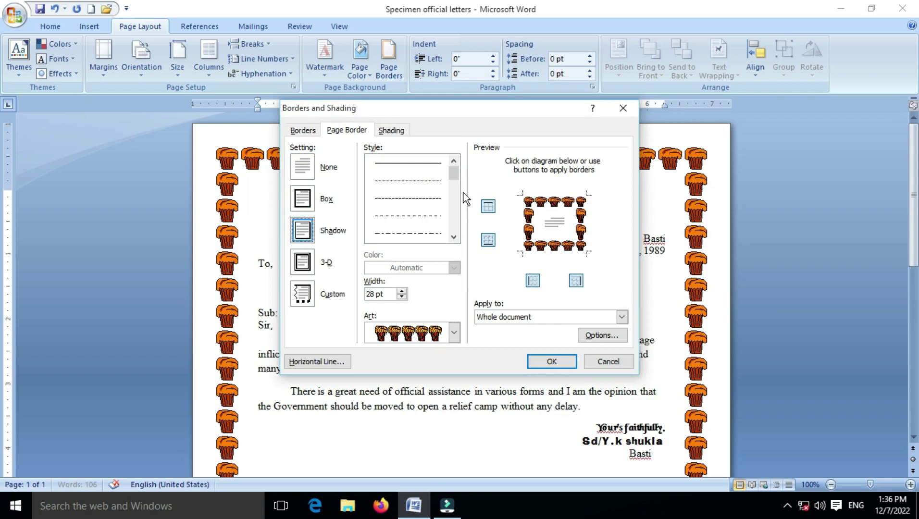
Shade the title paragraph with a light red theme colour, apply the borders and shading, and review the page.
click(392, 129)
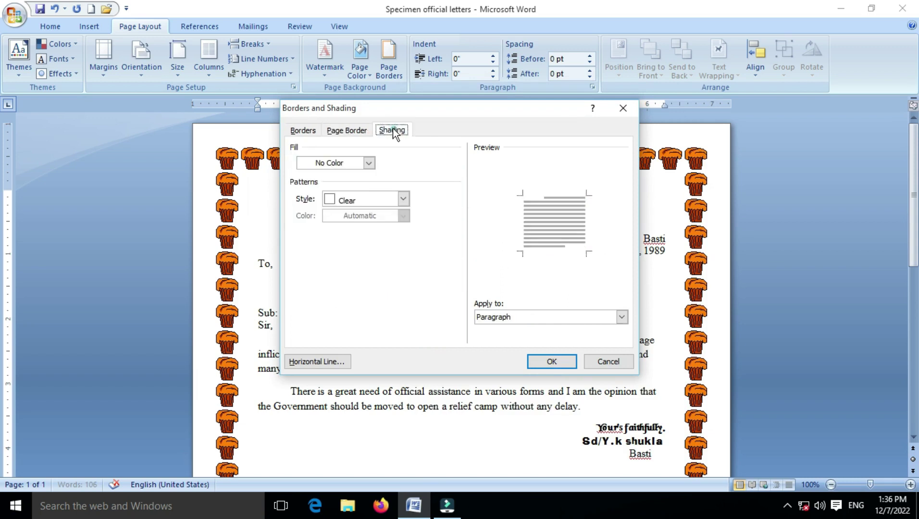
click(334, 165)
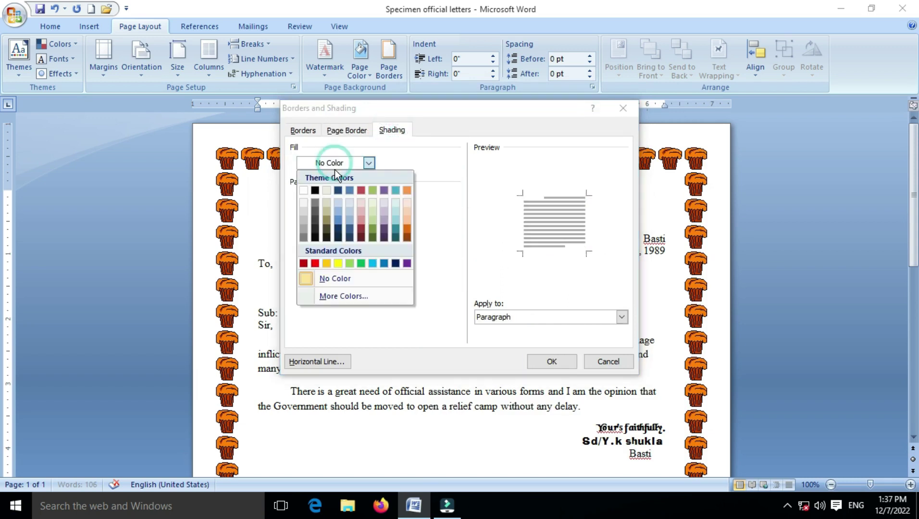
click(360, 221)
click(566, 363)
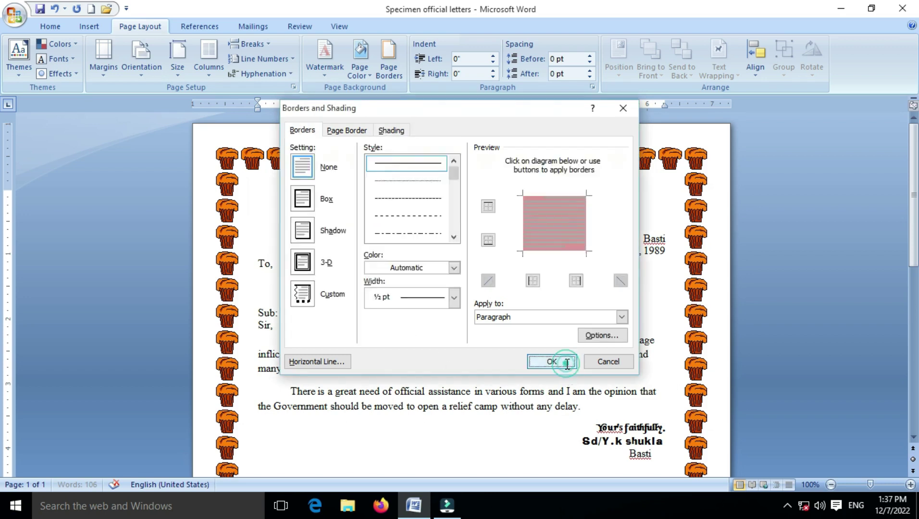
click(528, 294)
click(537, 198)
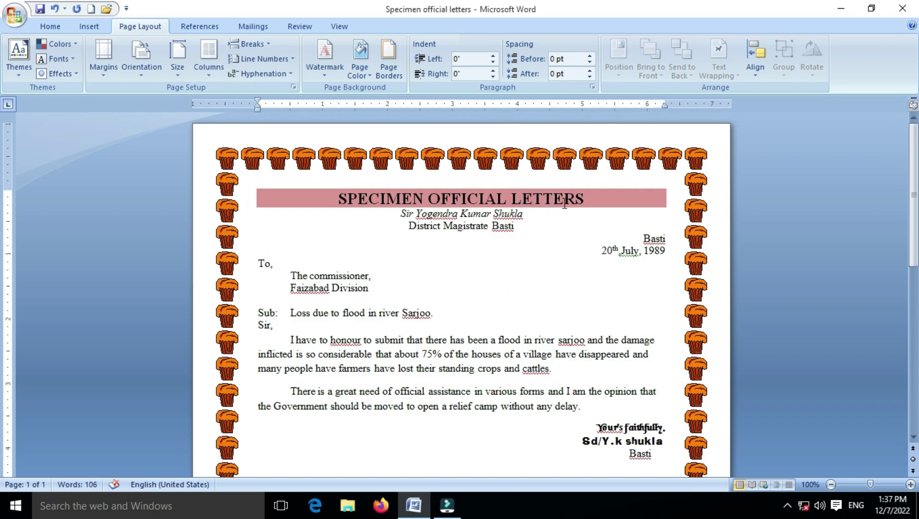
scroll(478, 249, down, 7)
scroll(477, 247, down, 5)
scroll(477, 247, up, 12)
scroll(493, 376, down, 8)
scroll(492, 376, up, 8)
Reopen the page setup and examine the vertical alignment choices in its layout options.
click(99, 71)
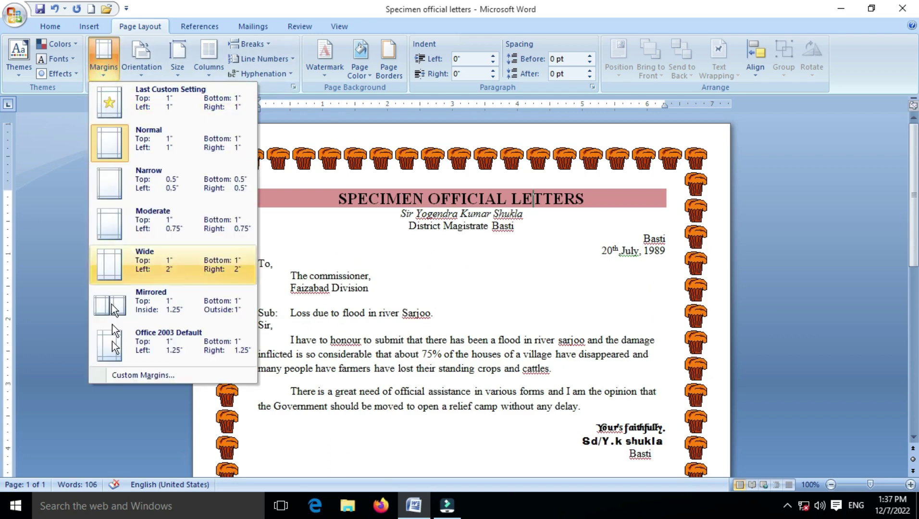
click(113, 378)
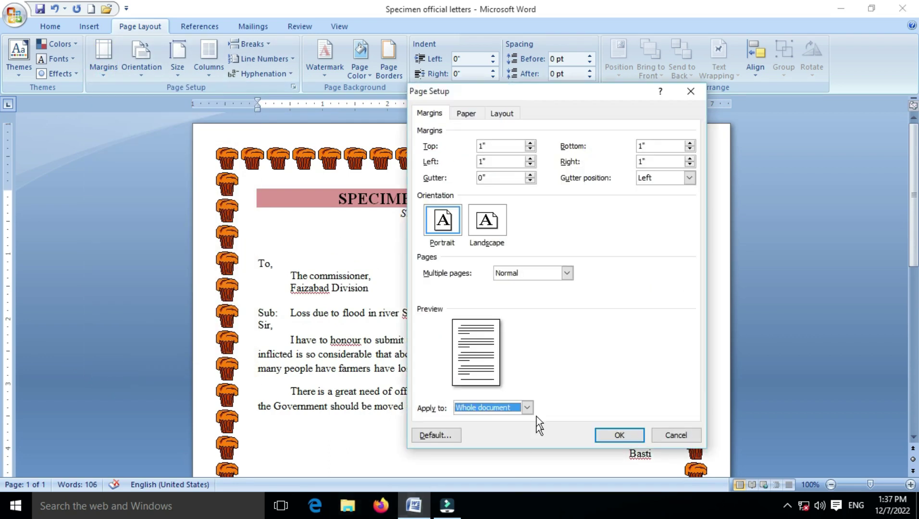
click(509, 117)
click(498, 270)
click(499, 270)
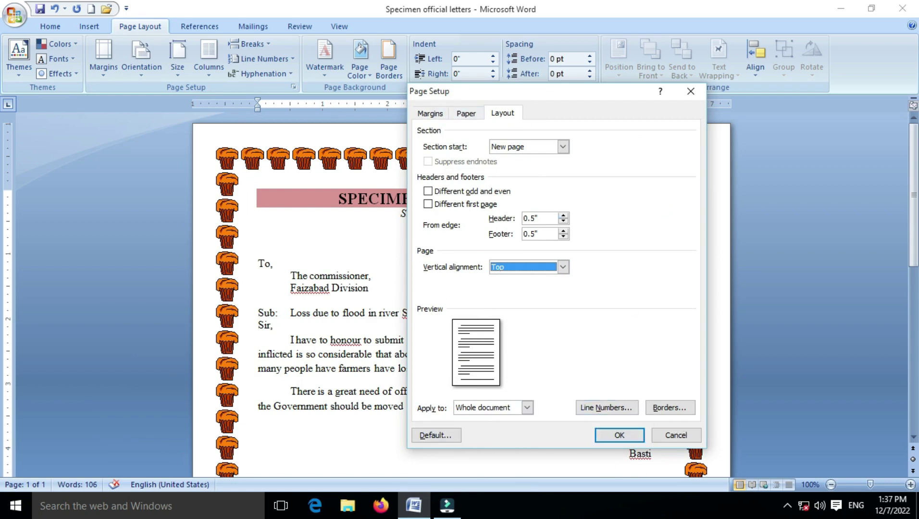
Check the paper size choices and the print options, and return to the margin settings.
click(467, 114)
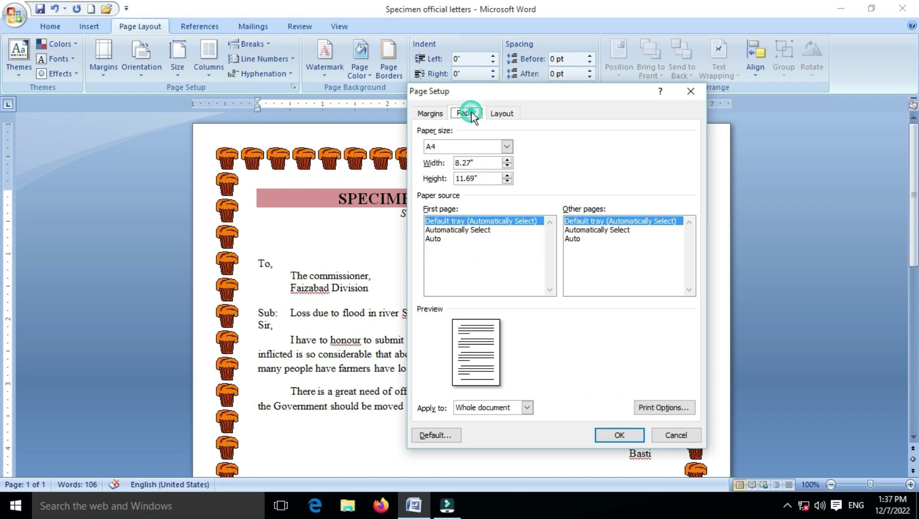
click(444, 147)
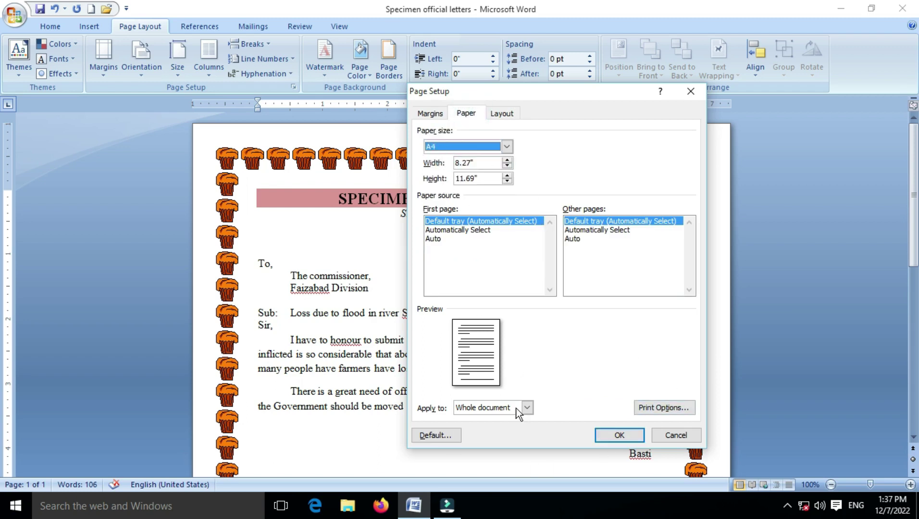
click(663, 408)
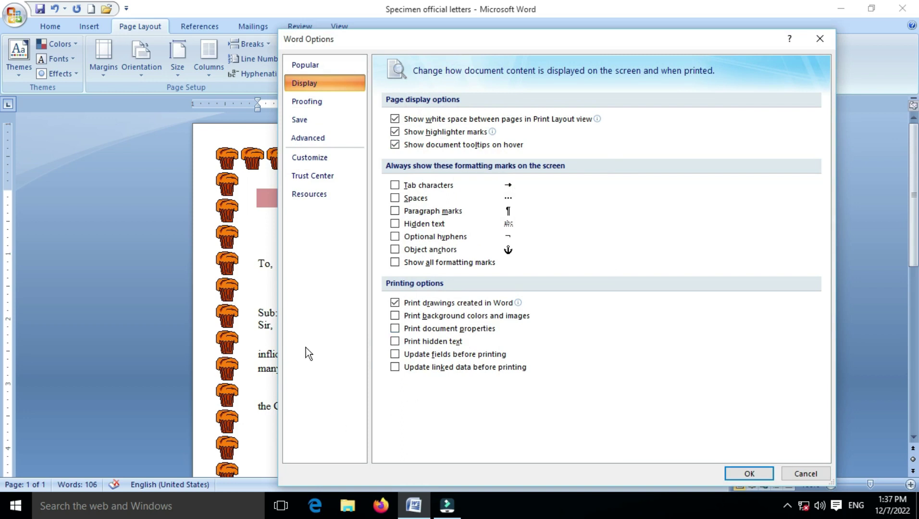
click(755, 474)
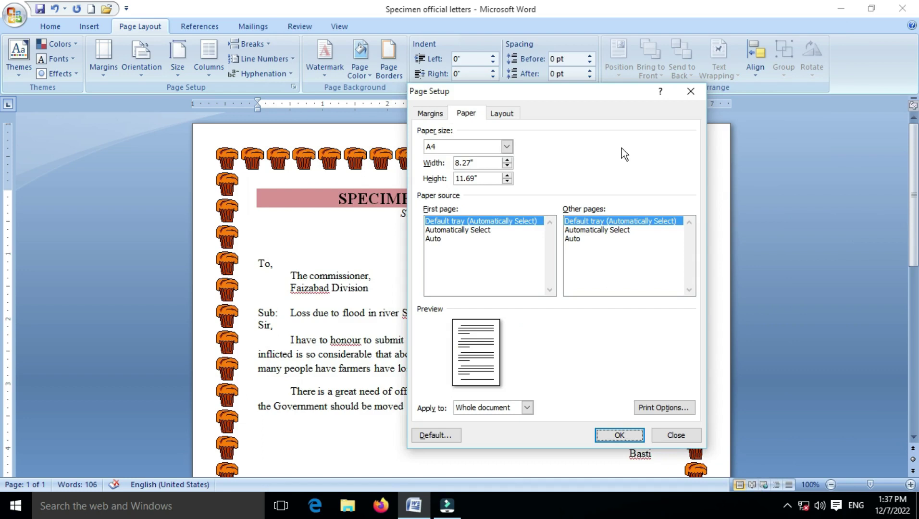
click(430, 113)
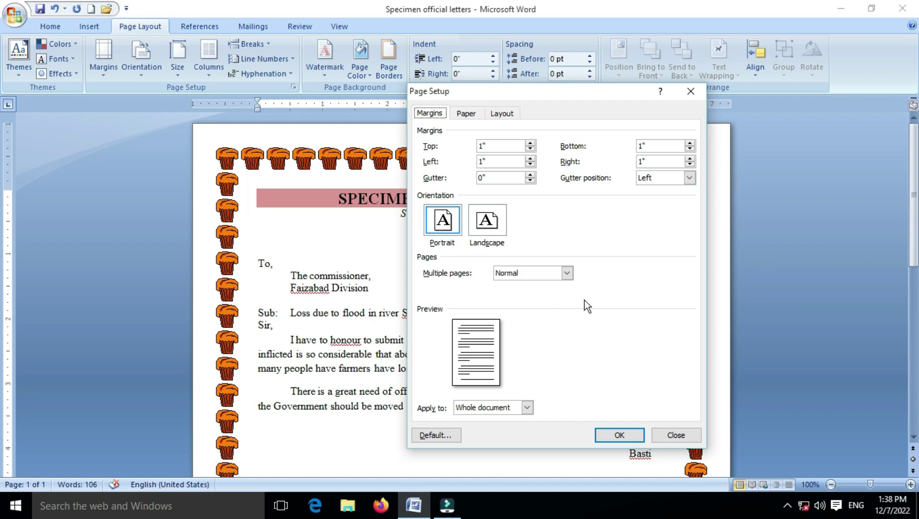
Accept the page setup, inspect the letter in print preview at 100% zoom, and return to the document to review the page.
click(624, 435)
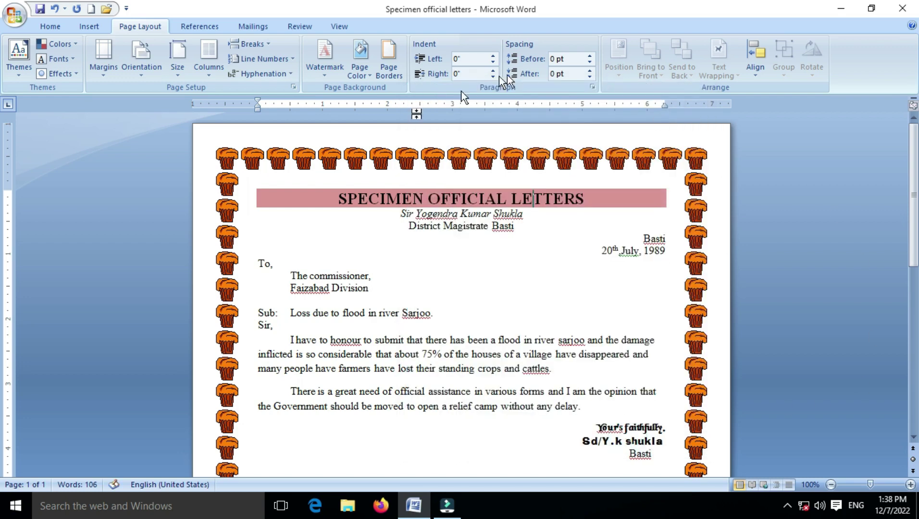
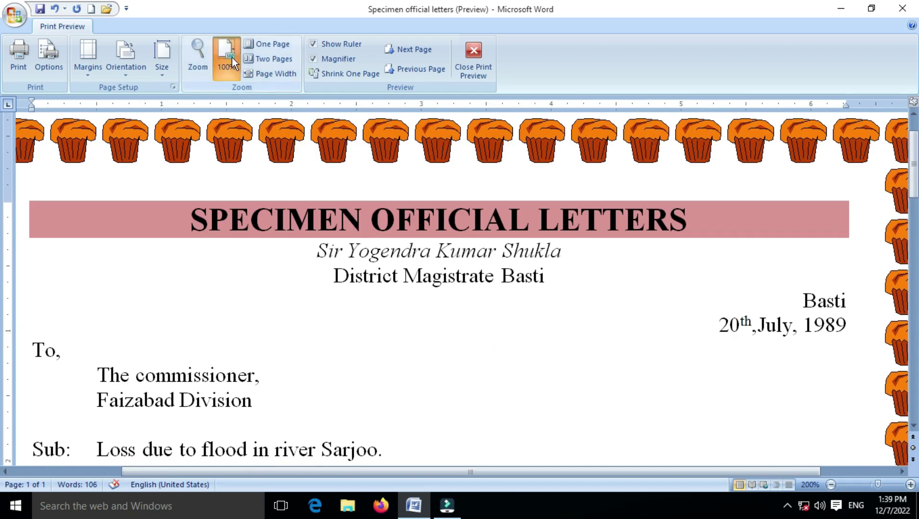
click(231, 58)
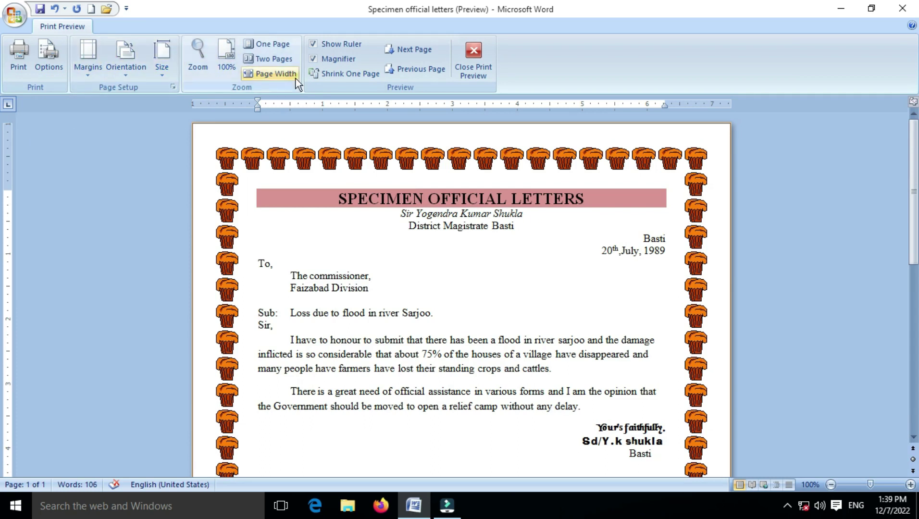
click(338, 48)
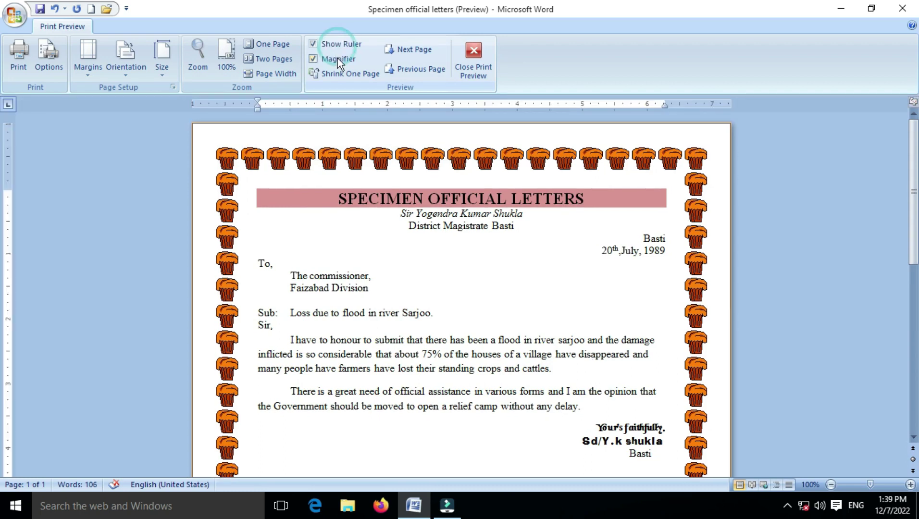
click(338, 58)
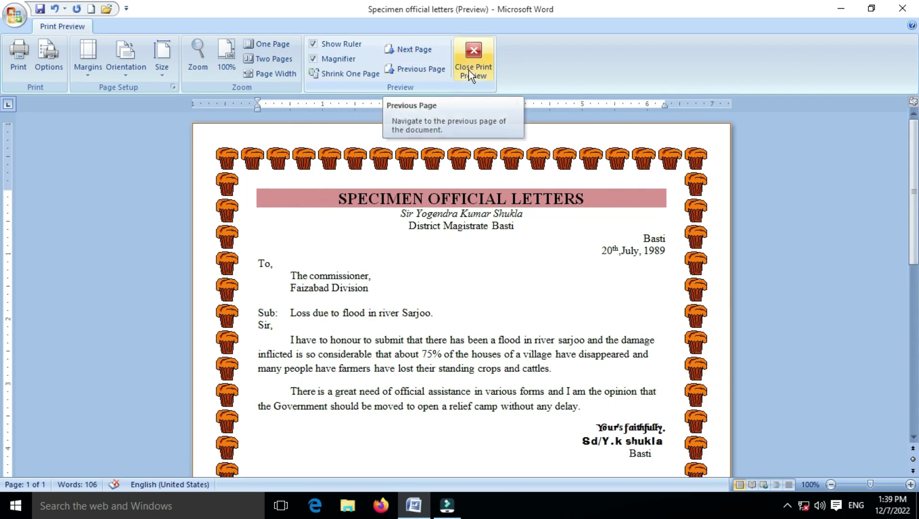
click(472, 54)
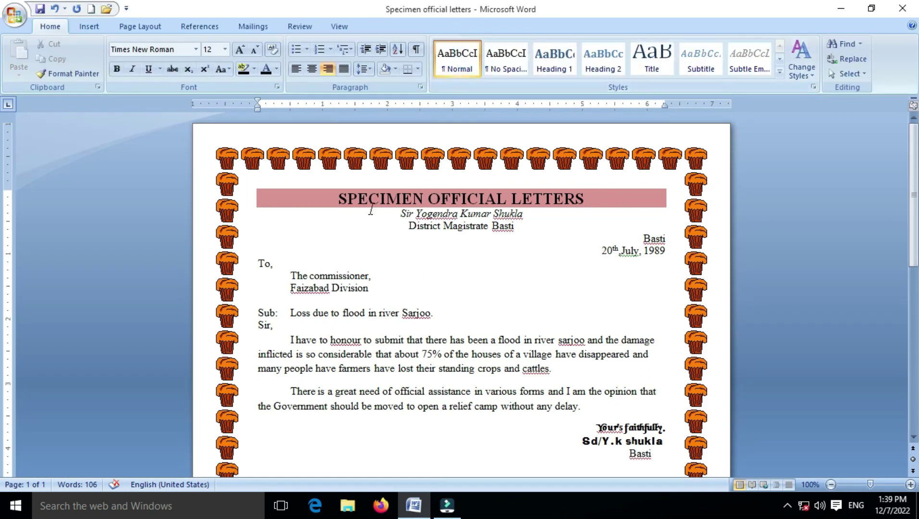
scroll(668, 248, down, 15)
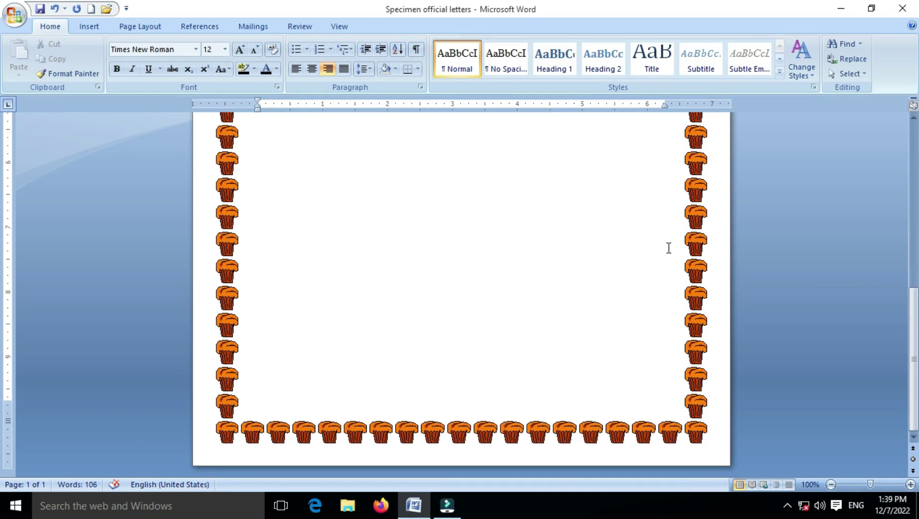
scroll(668, 248, up, 15)
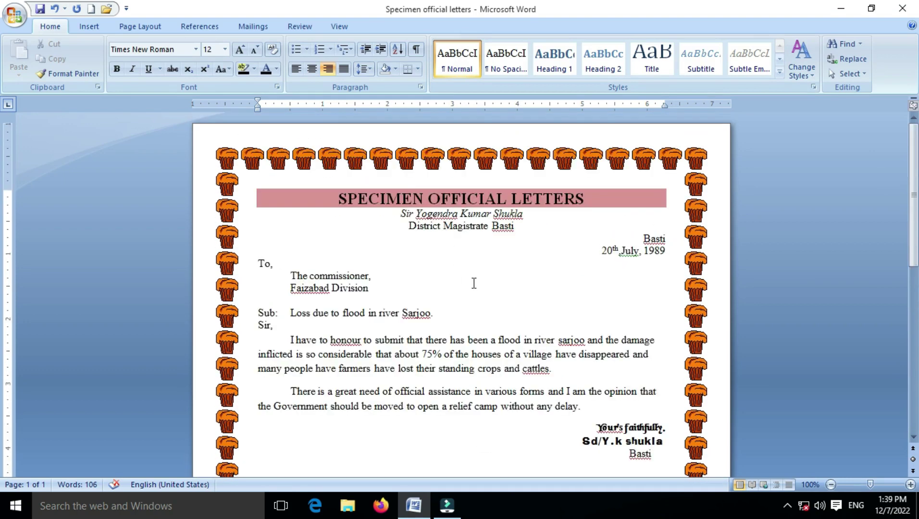
Open the print settings for the letter and check the available printer choices.
click(411, 283)
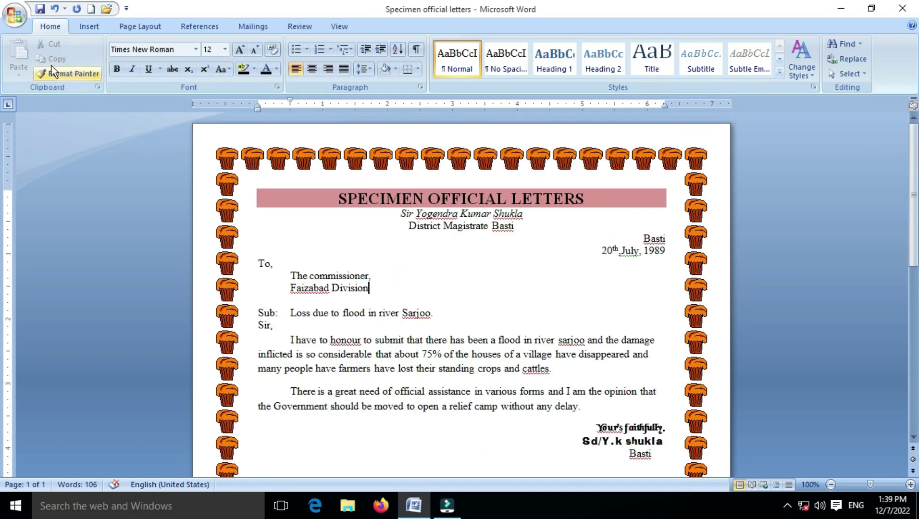
click(25, 19)
mouse_move(47, 169)
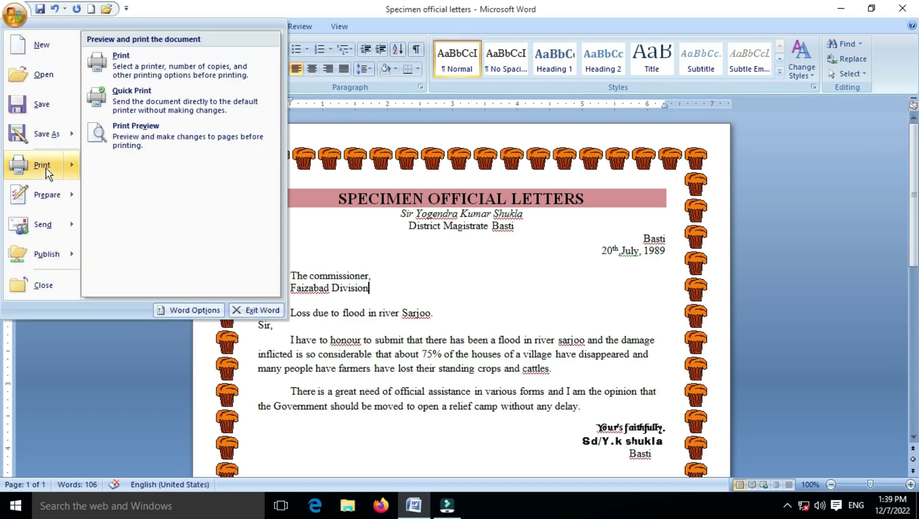
click(112, 70)
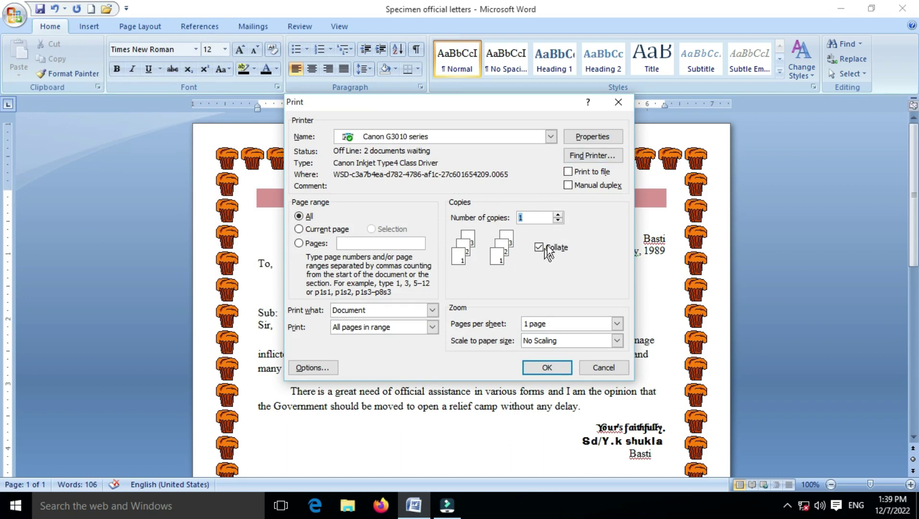
click(369, 135)
click(369, 135)
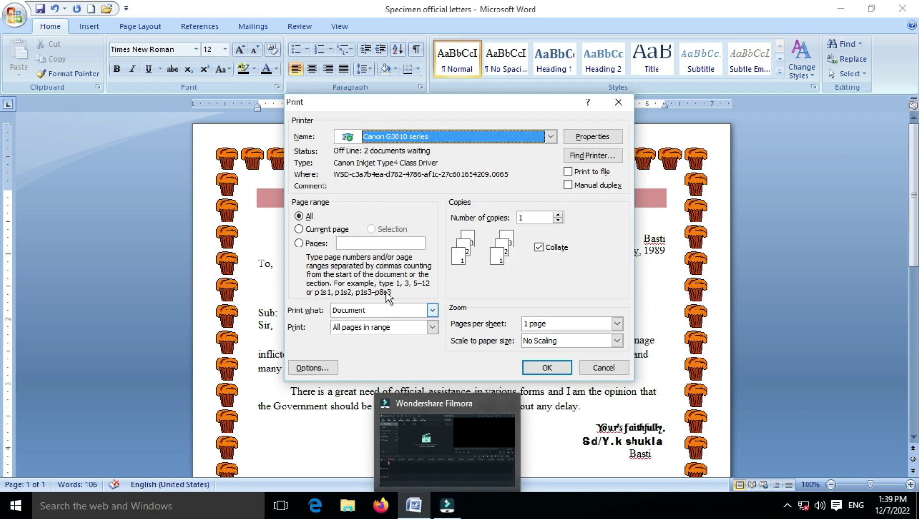
Try the All and Current page print ranges, and raise the number of copies before lowering it back to 1.
click(299, 229)
click(298, 217)
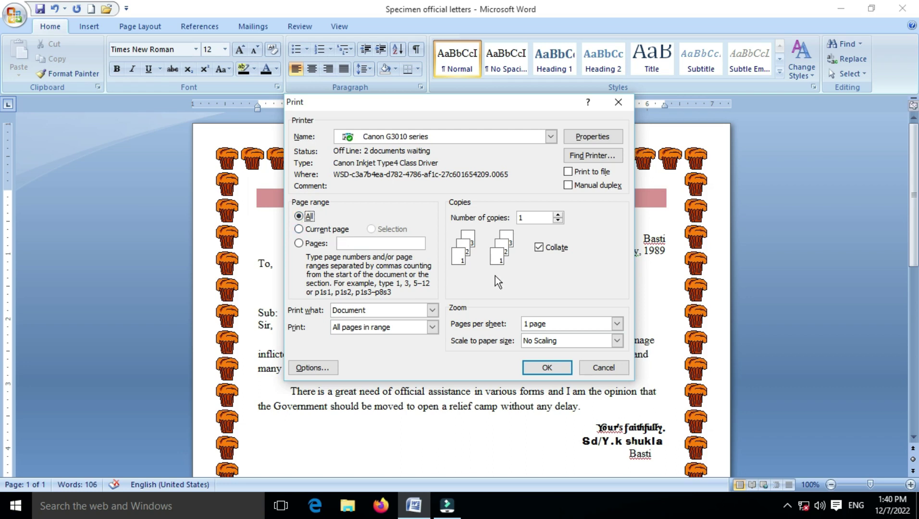
click(556, 215)
click(561, 219)
click(560, 219)
click(300, 229)
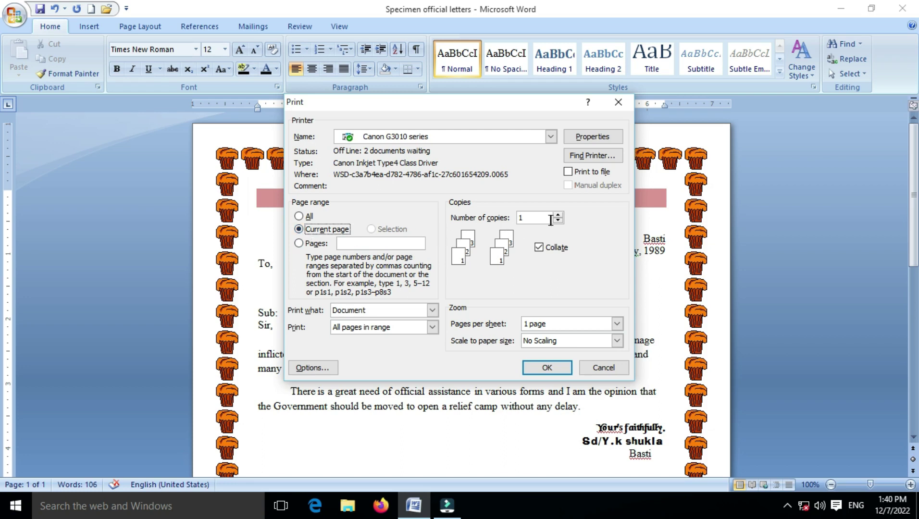
Try printing specific pages with the ranges 1,5 and 1-5, and enter page 5 as the range.
click(297, 244)
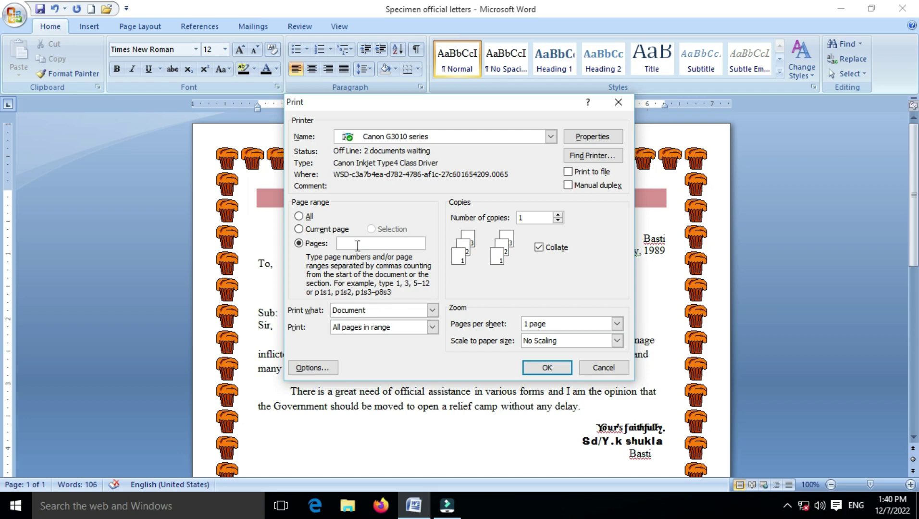
text(1,5)
key(BackSpace)
key(BackSpace)
key(BackSpace)
click(308, 244)
text(1-5)
key(BackSpace)
key(BackSpace)
key(BackSpace)
text(5)
Check the choices for what to print and for which pages in the range to print.
click(351, 310)
click(351, 310)
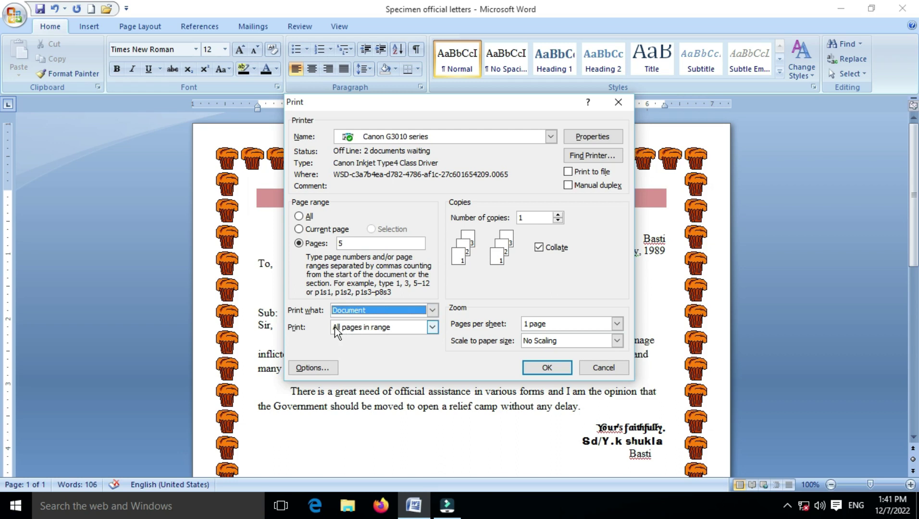
click(401, 327)
click(401, 326)
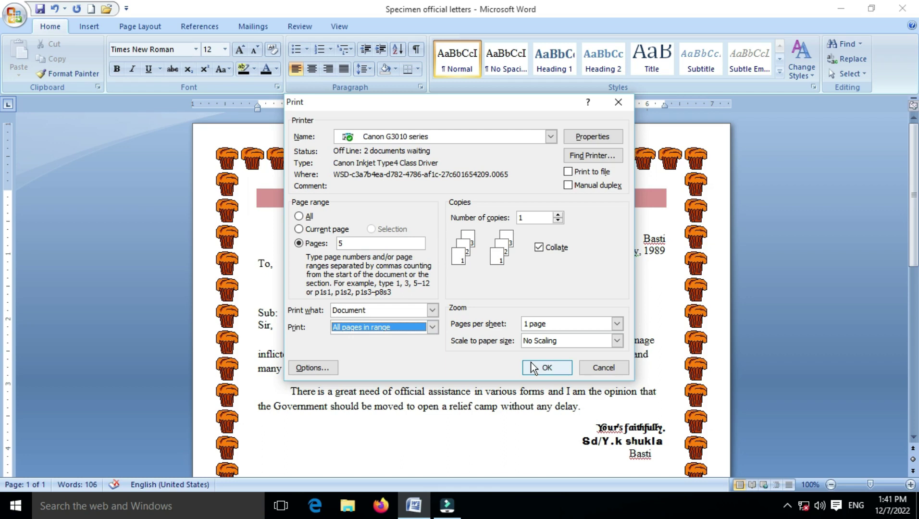
Open the printer's document properties and examine the page order choices in its layout options.
click(592, 139)
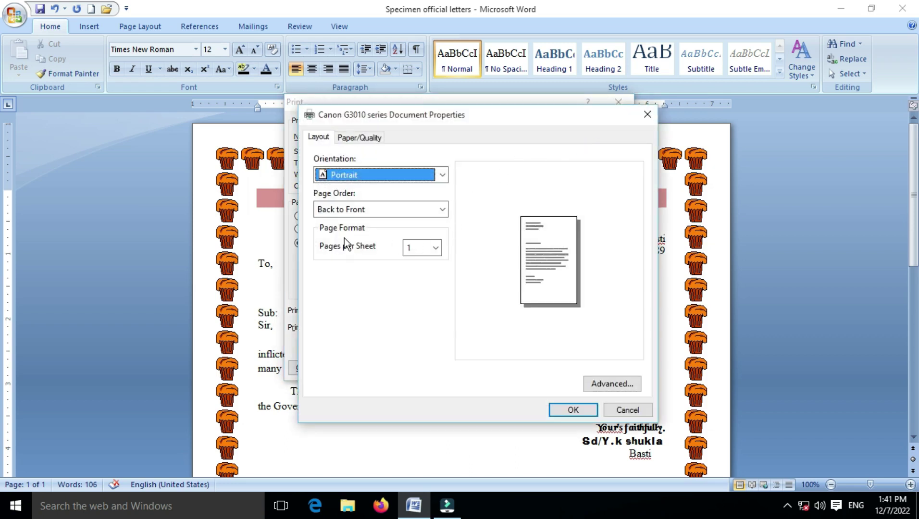
click(363, 210)
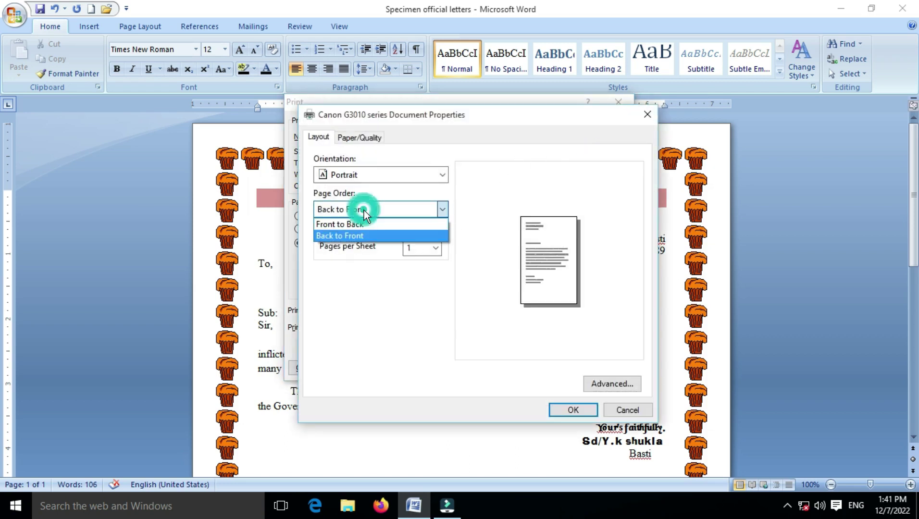
click(364, 210)
click(363, 210)
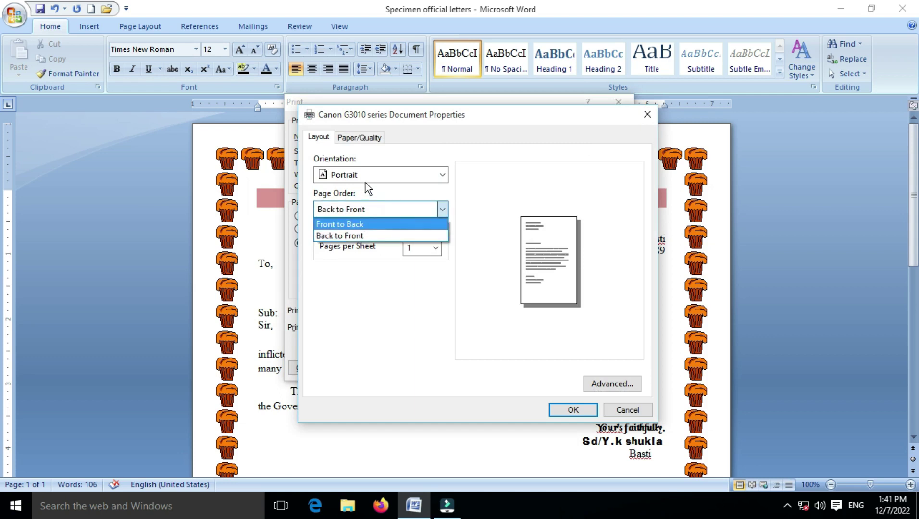
Examine the media choices in the printer's paper and quality options and view the advanced driver settings without changing them.
click(374, 139)
click(372, 137)
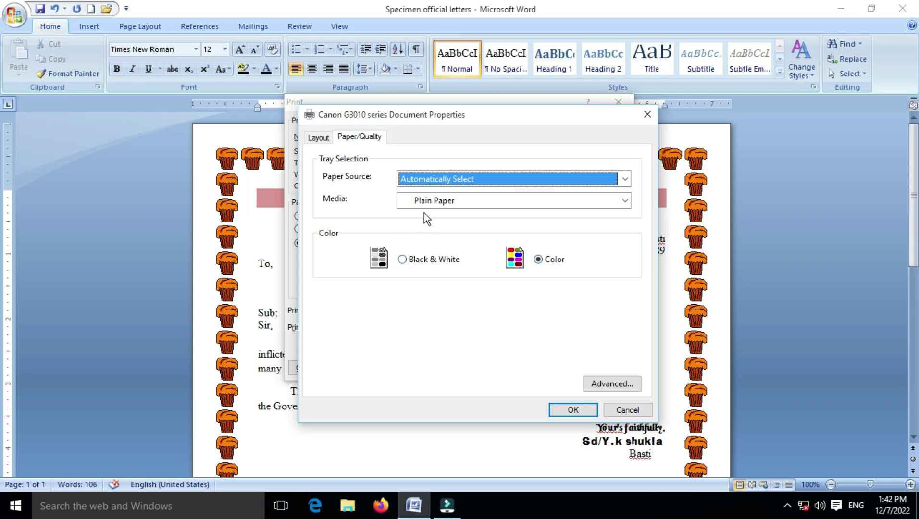
click(423, 199)
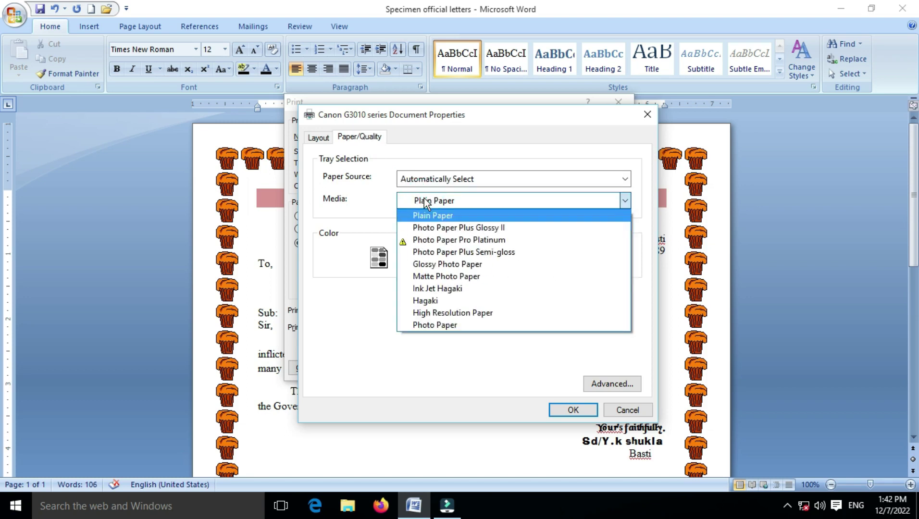
click(423, 198)
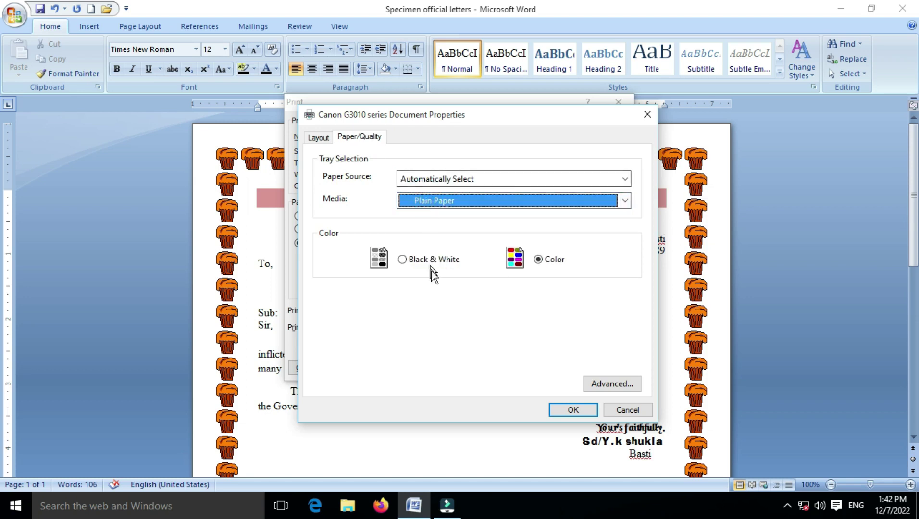
click(597, 389)
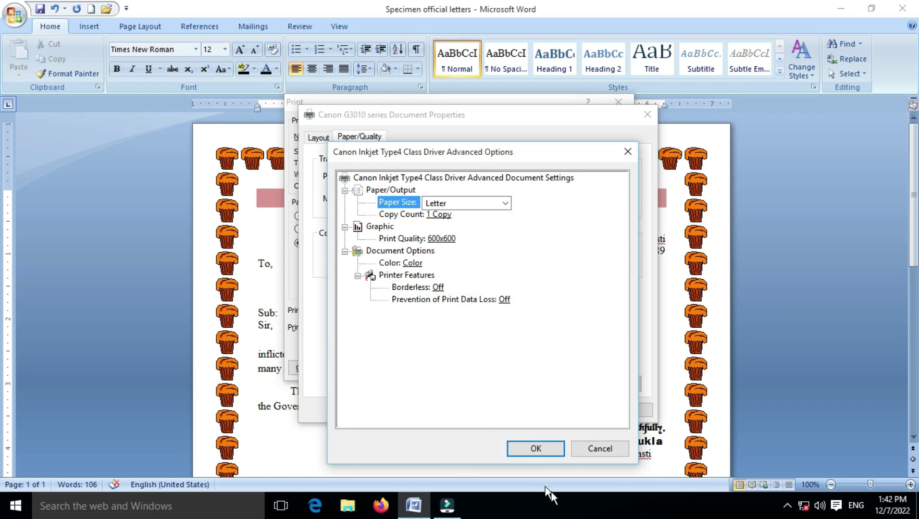
click(606, 447)
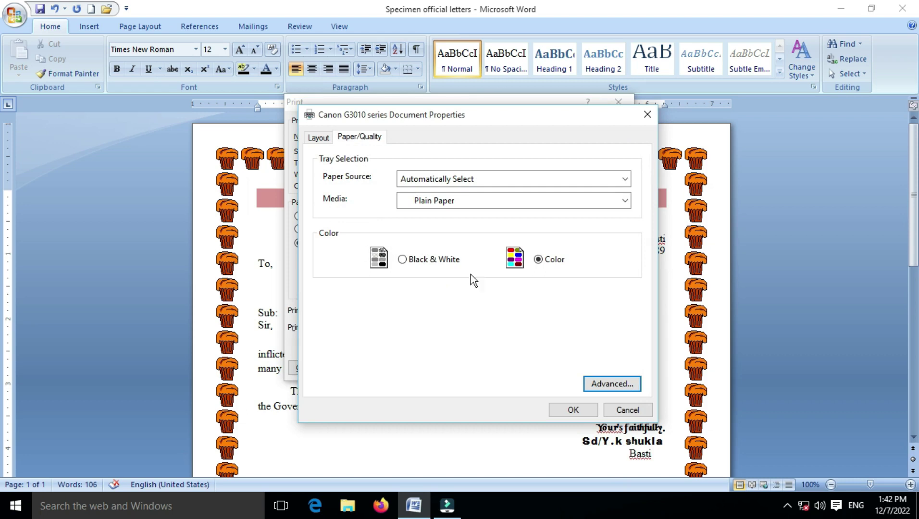
Try the Black & White print option, switch back to Color, accept the printer properties and close the print settings without printing.
click(420, 259)
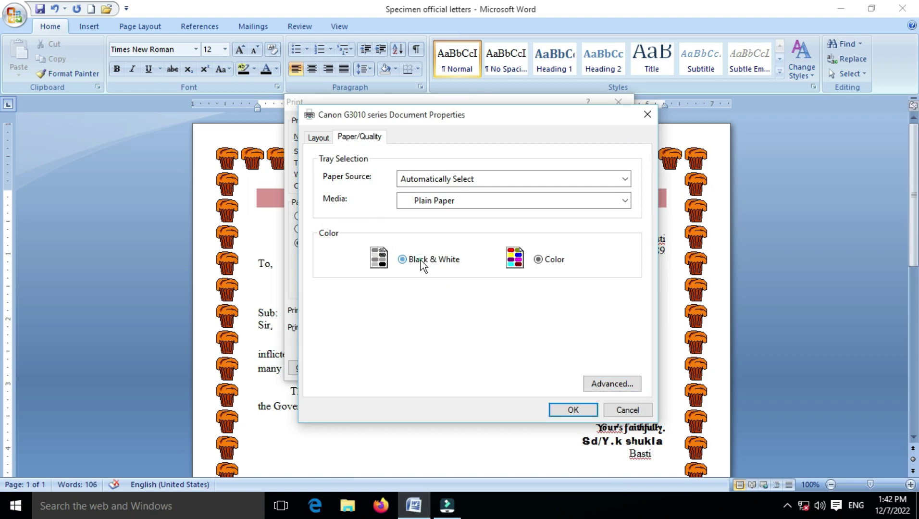
click(552, 262)
click(314, 138)
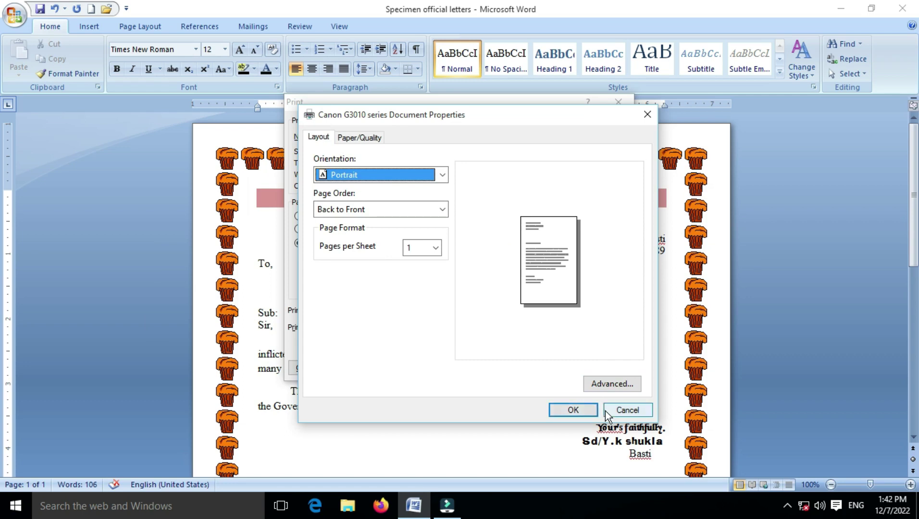
click(577, 410)
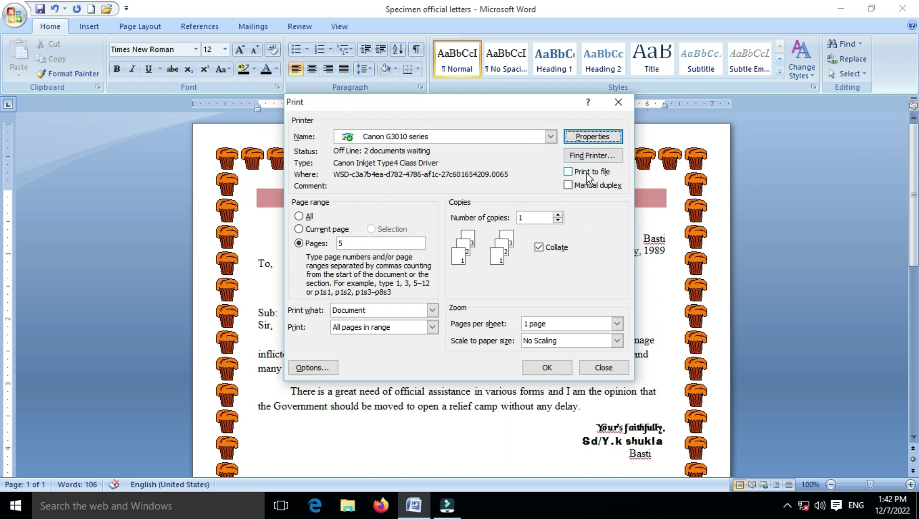
click(590, 367)
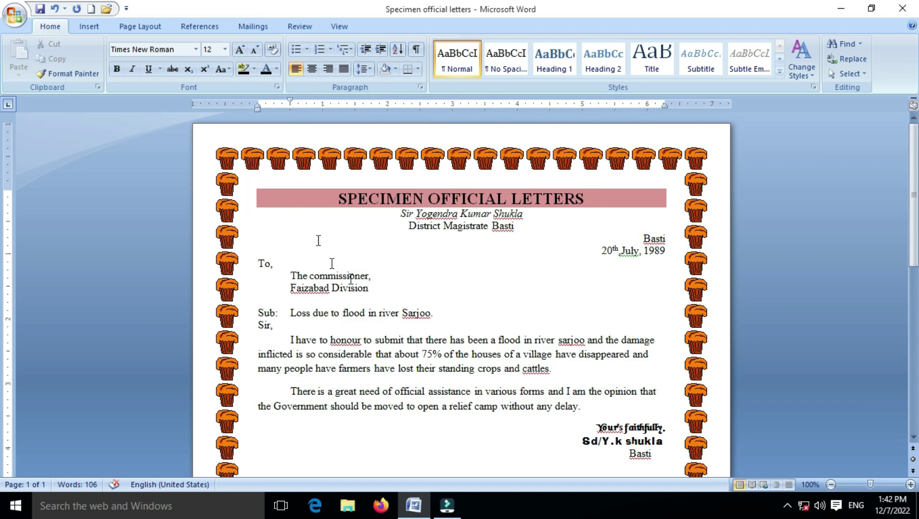
scroll(470, 257, down, 3)
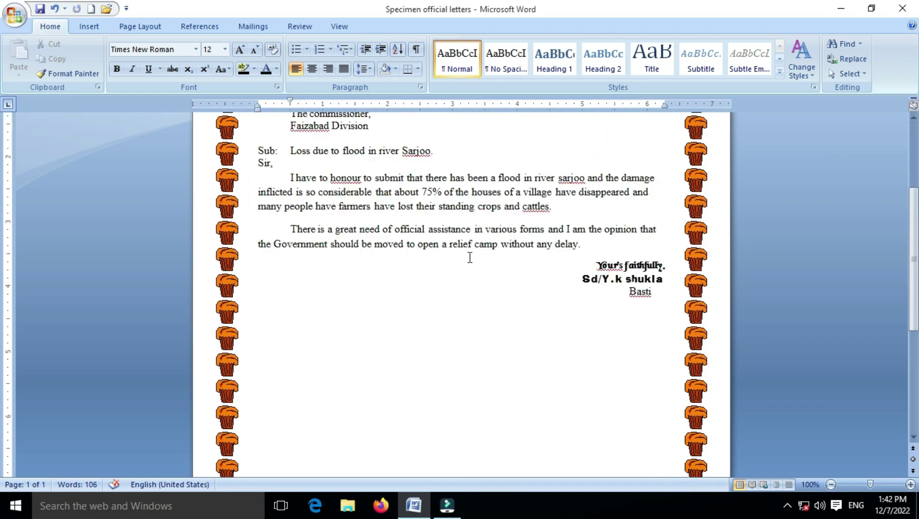
scroll(470, 257, up, 3)
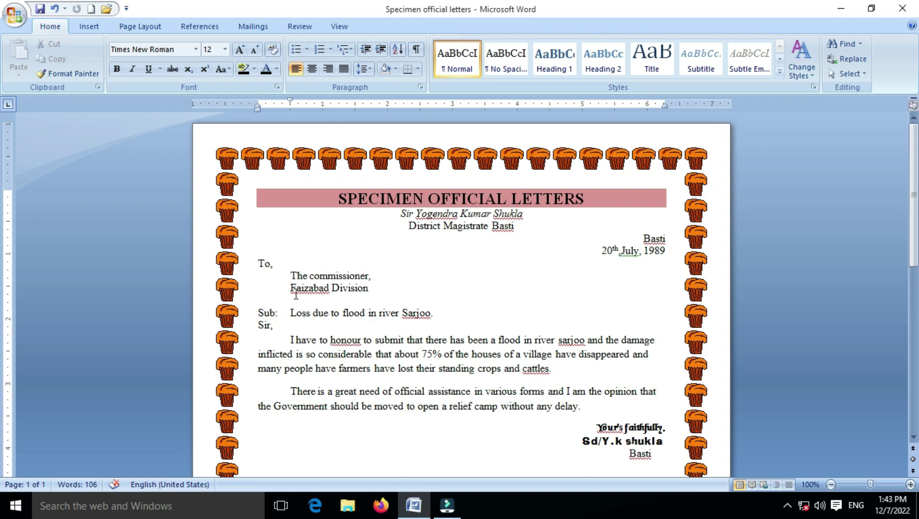
scroll(639, 411, down, 5)
scroll(638, 411, down, 4)
scroll(638, 411, up, 8)
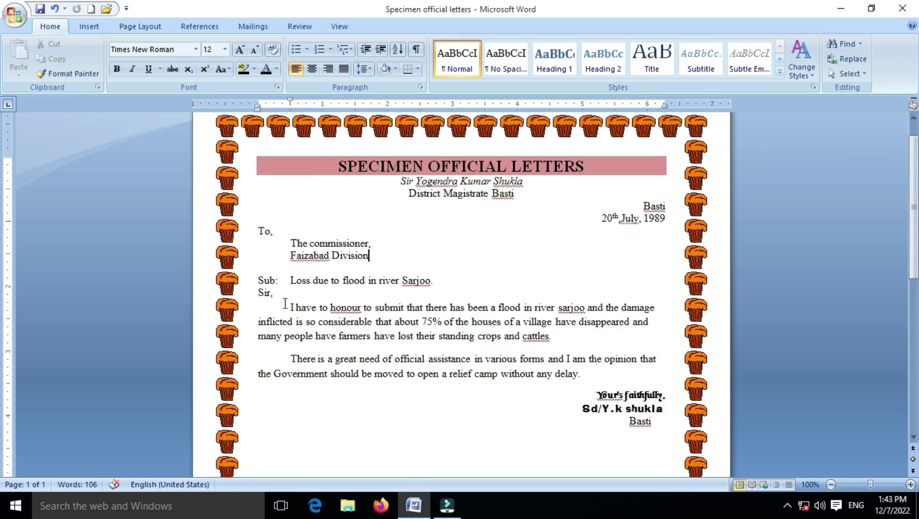
scroll(483, 327, down, 3)
scroll(482, 327, up, 3)
scroll(483, 327, up, 1)
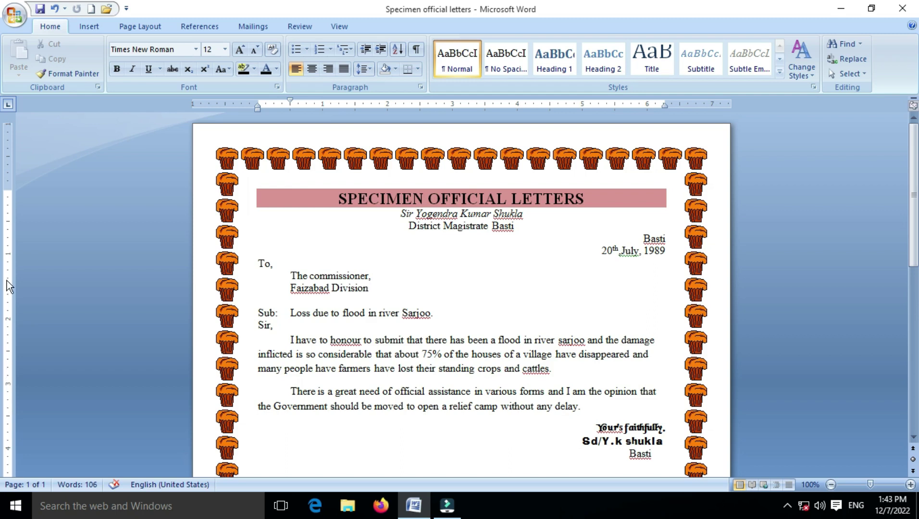
click(386, 287)
scroll(443, 312, down, 10)
scroll(443, 312, up, 10)
click(380, 285)
scroll(380, 285, down, 10)
scroll(380, 285, up, 9)
scroll(380, 285, up, 1)
scroll(380, 285, down, 5)
scroll(380, 286, up, 5)
scroll(380, 285, down, 6)
scroll(380, 286, up, 4)
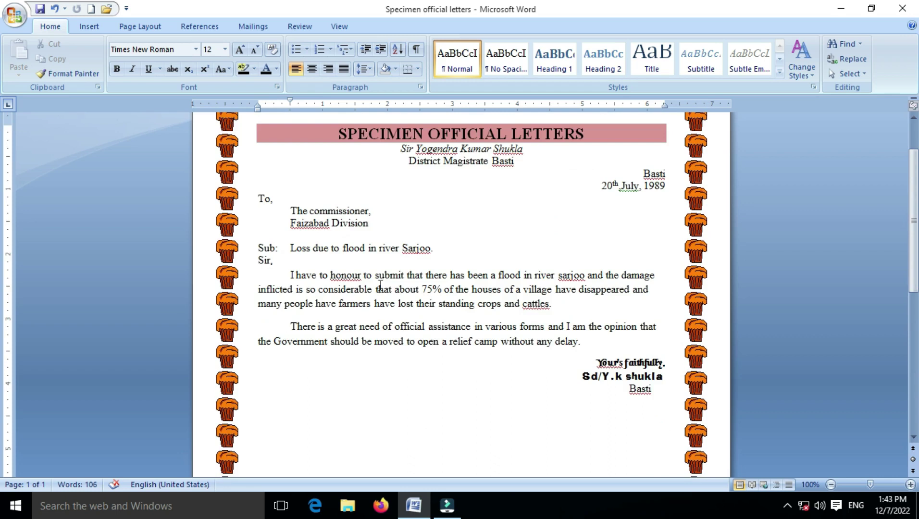